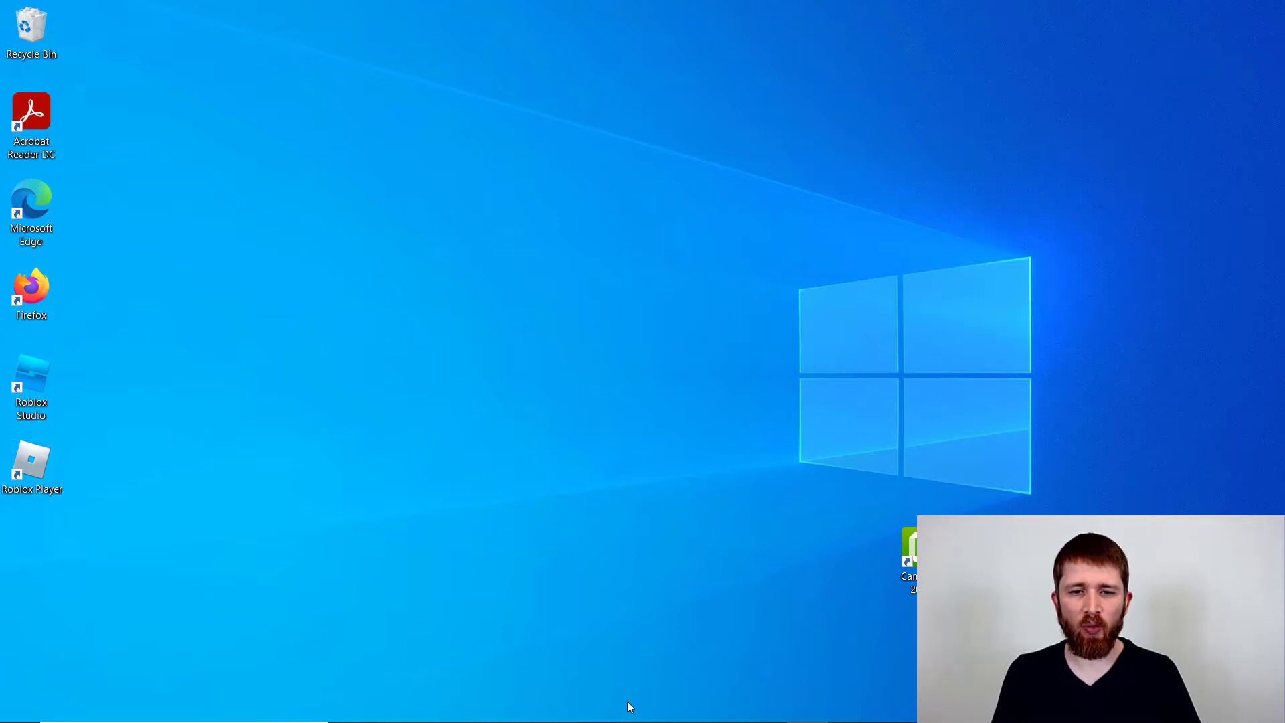
Switch to Roblox Studio, create a place from the Pirate Island template, and start a playtest
{"action": "left_click", "coordinate": [765, 706]}
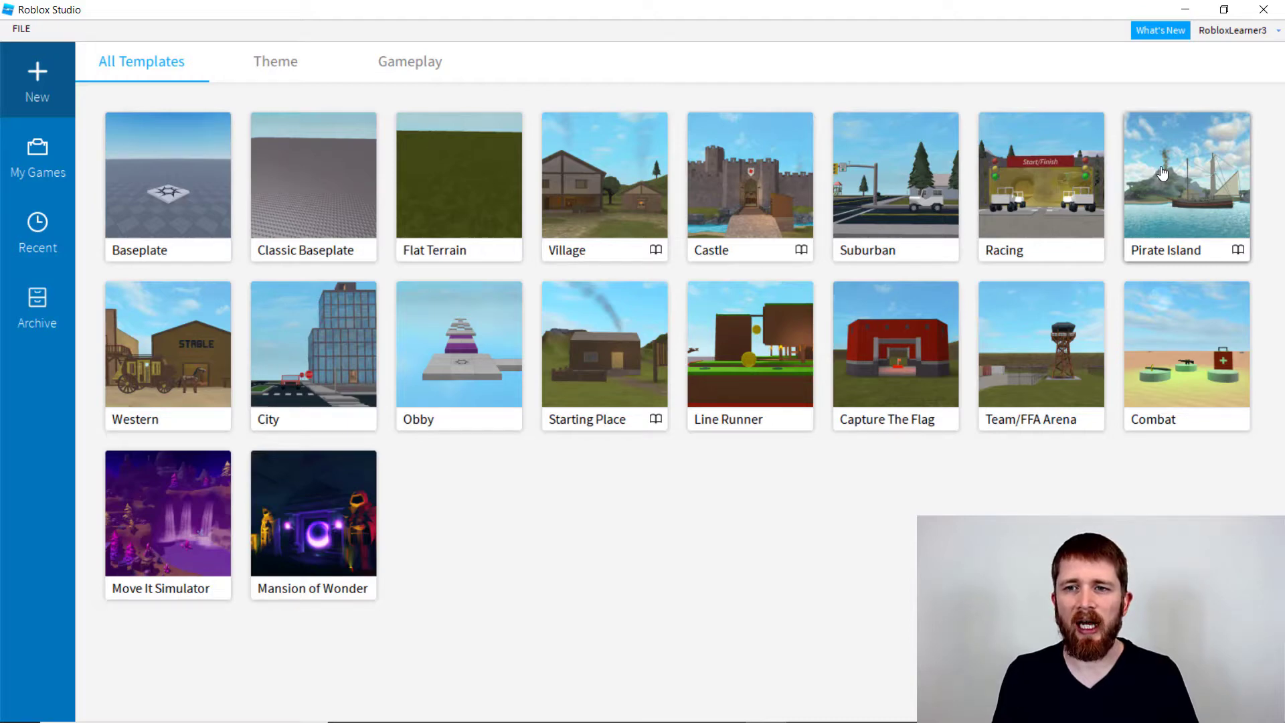
{"action": "left_click", "coordinate": [1163, 173]}
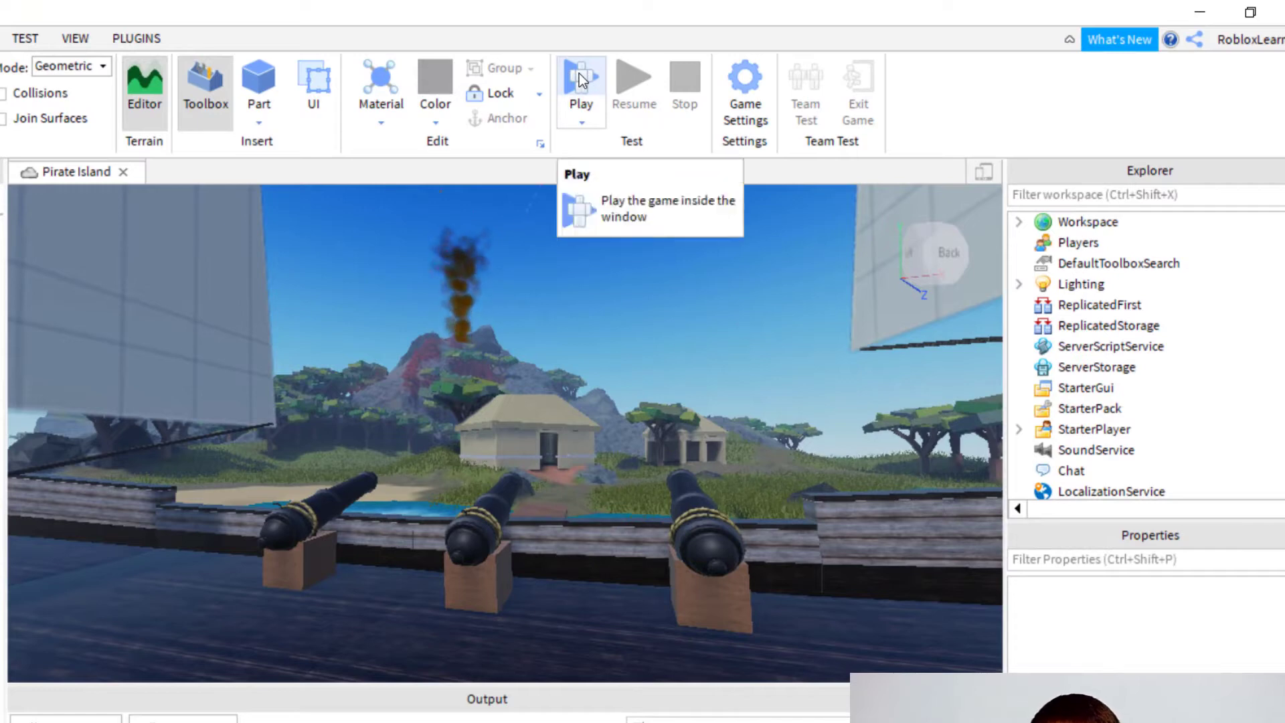
{"action": "left_click", "coordinate": [579, 80]}
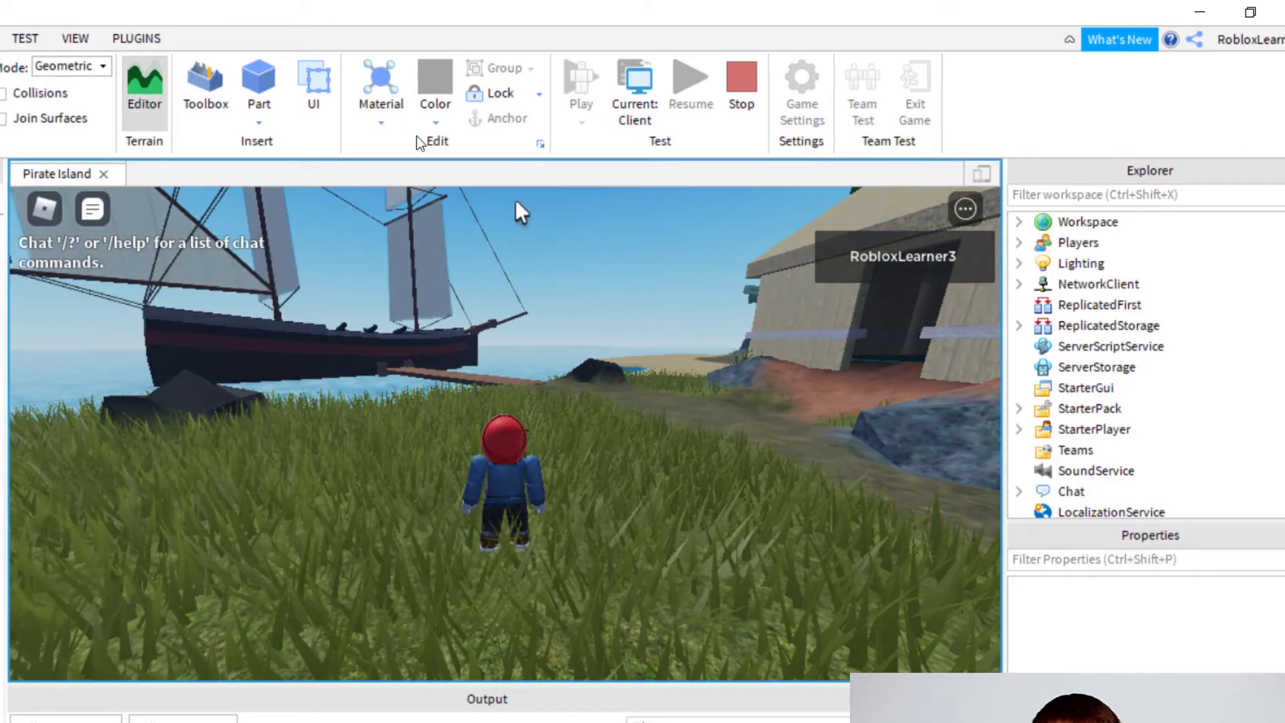
Copy the ClientChatModules folder from the Chat service of the running playtest
{"action": "left_click", "coordinate": [74, 39]}
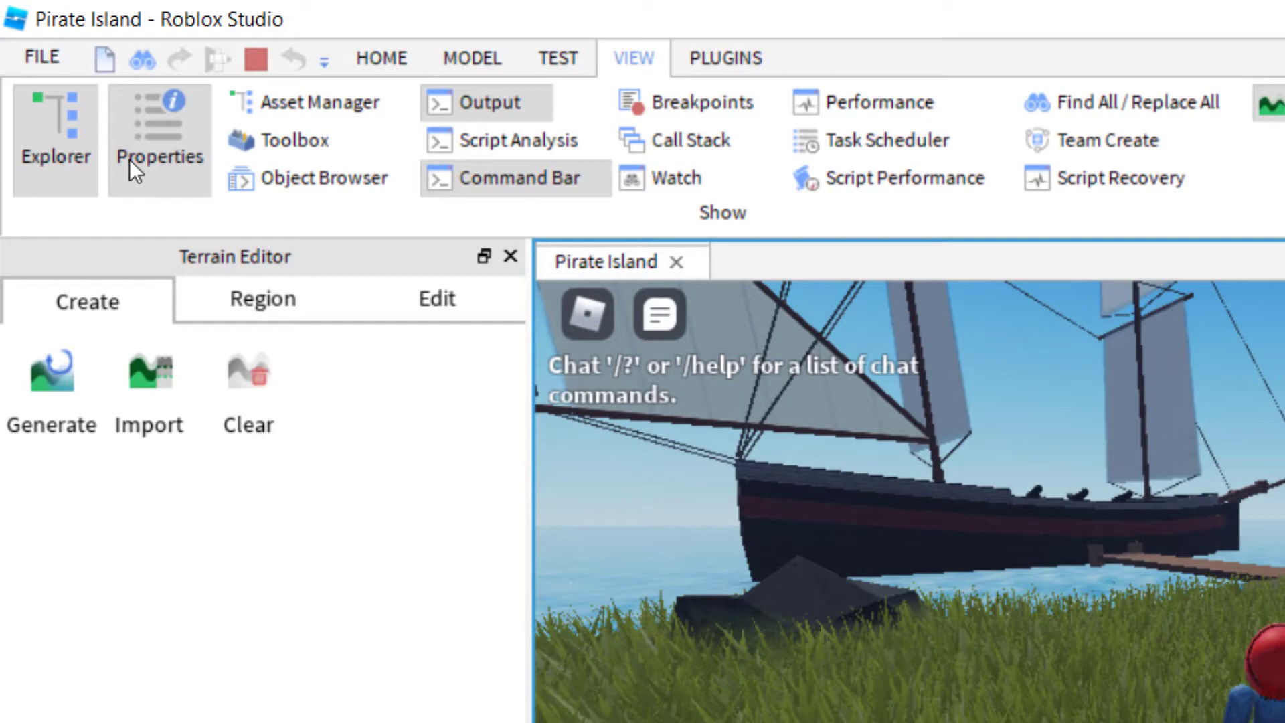
{"action": "left_click", "coordinate": [379, 59]}
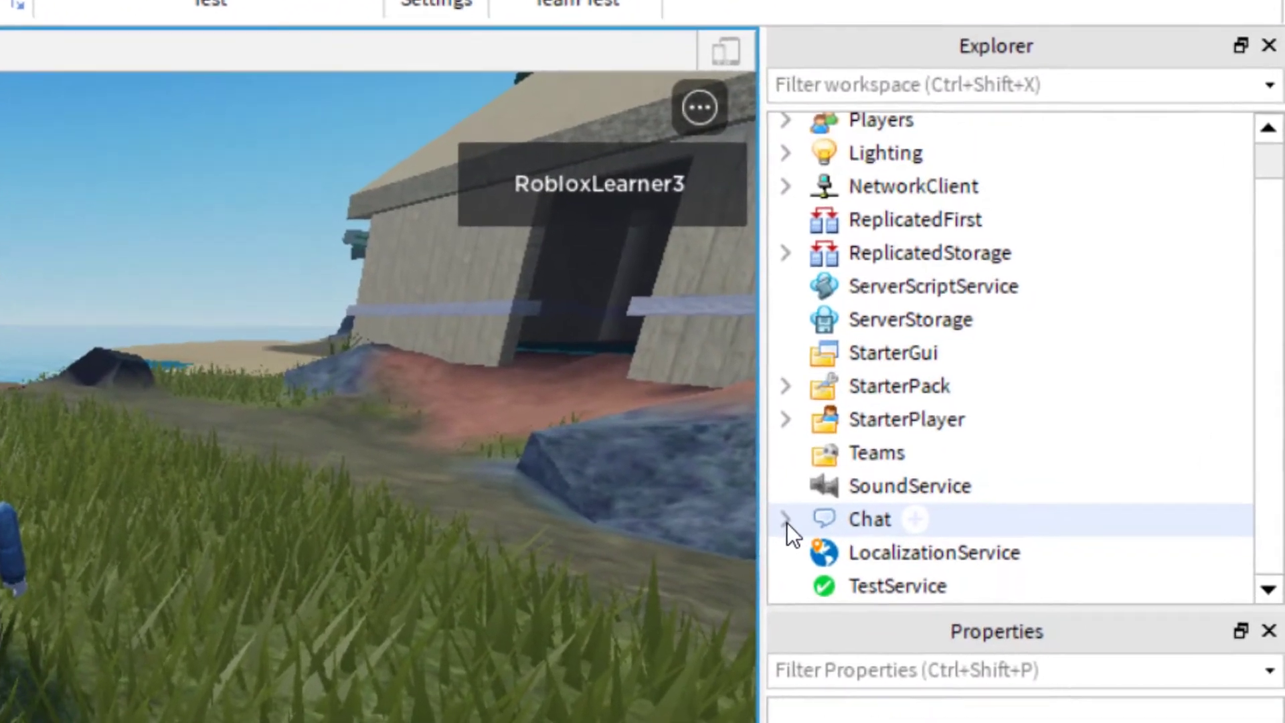
{"action": "left_click", "coordinate": [817, 531]}
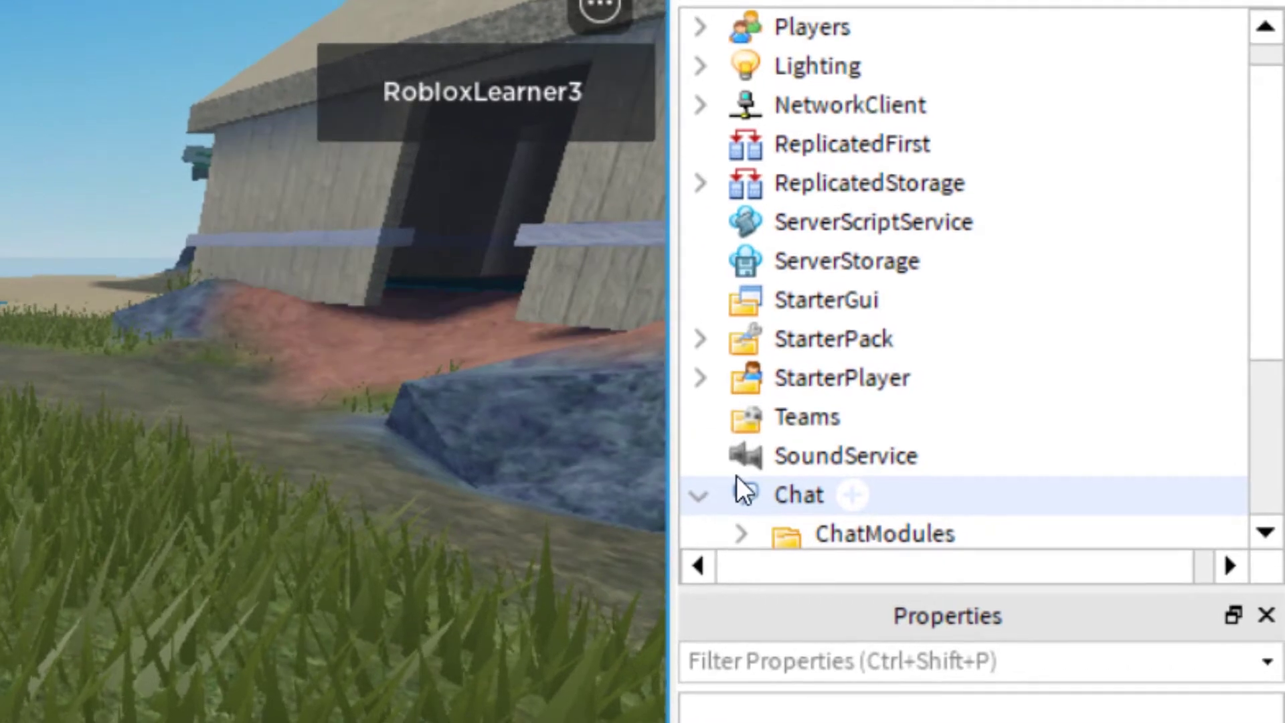
{"action": "scroll", "coordinate": [832, 412], "scroll_direction": "down", "scroll_amount": 2}
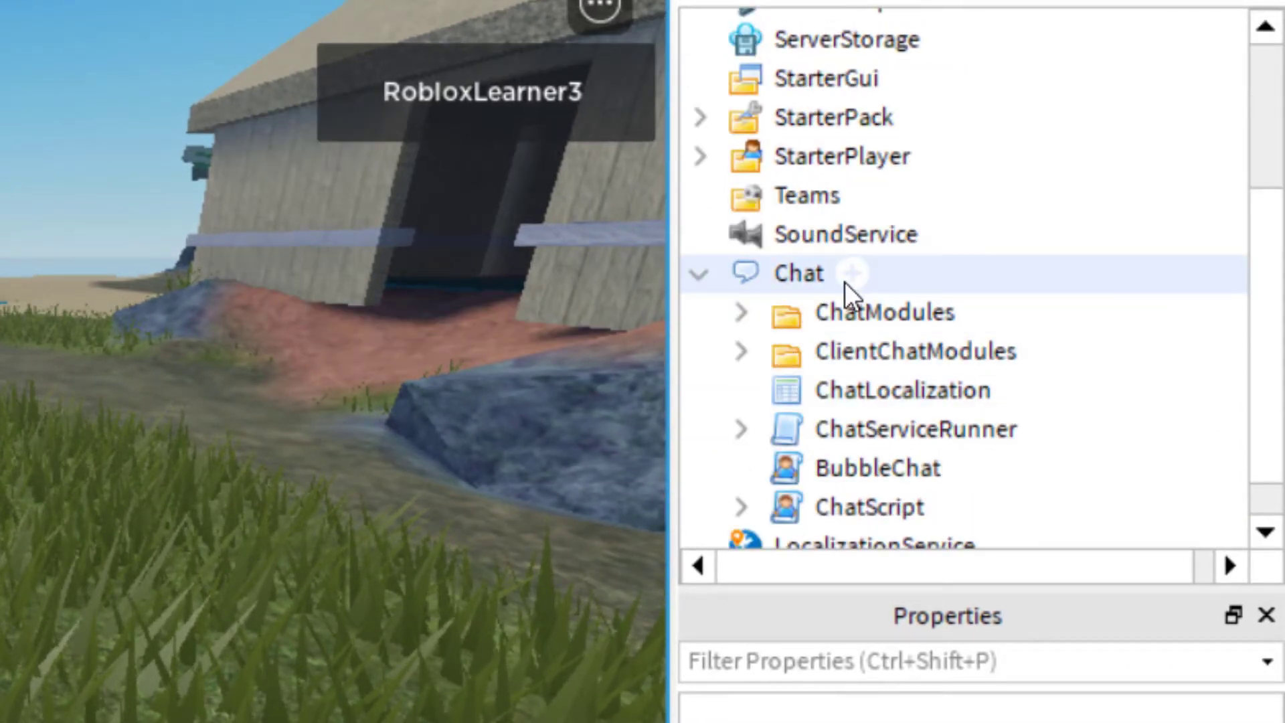
{"action": "left_click", "coordinate": [872, 352]}
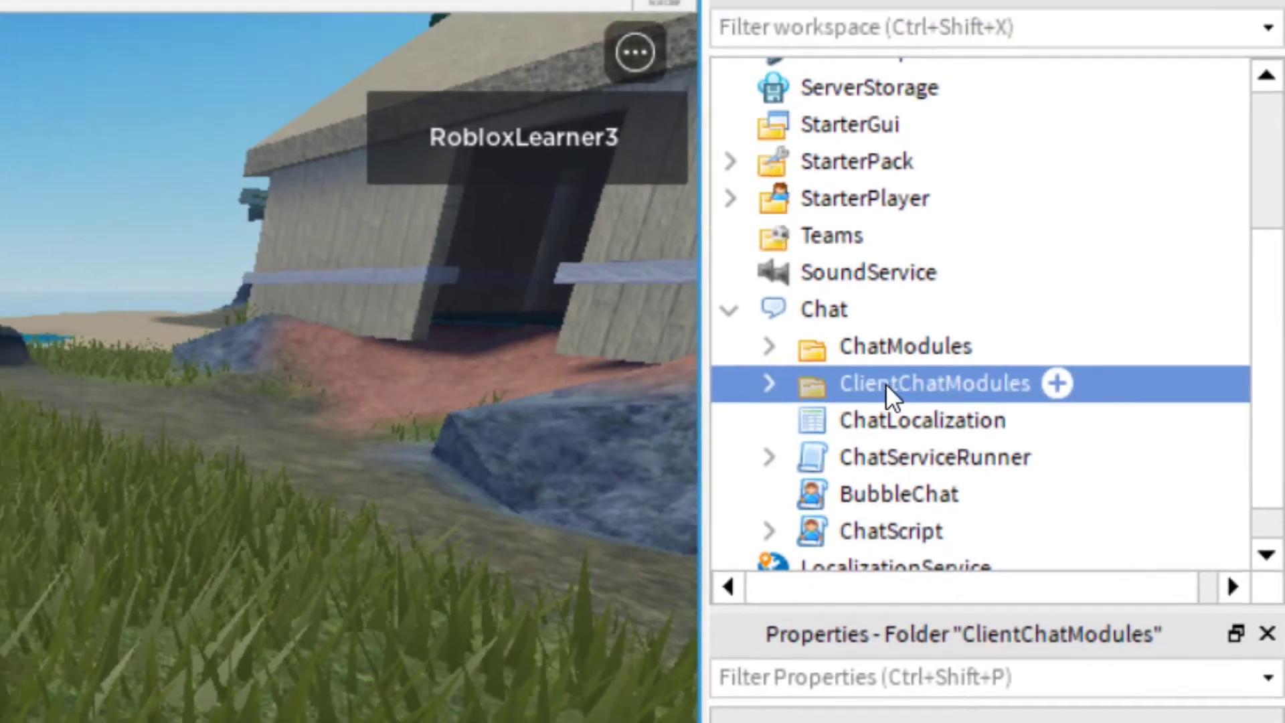
{"action": "right_click", "coordinate": [870, 352]}
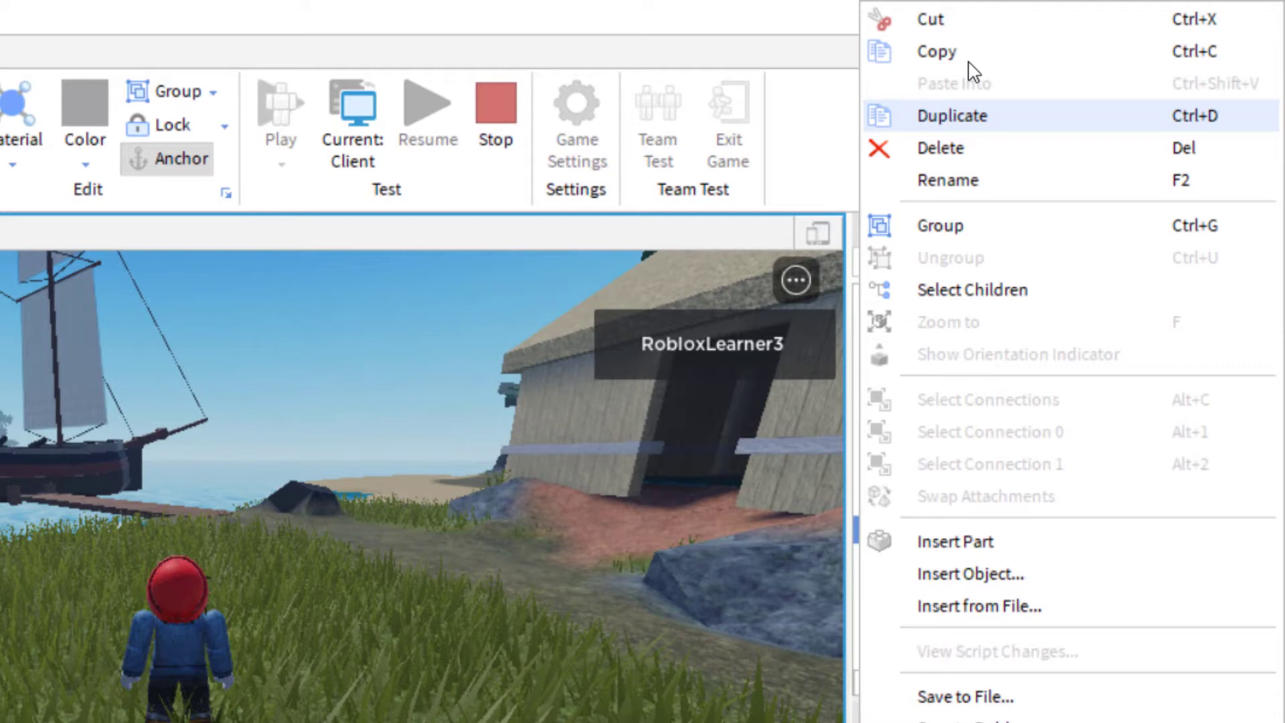
{"action": "left_click", "coordinate": [977, 53]}
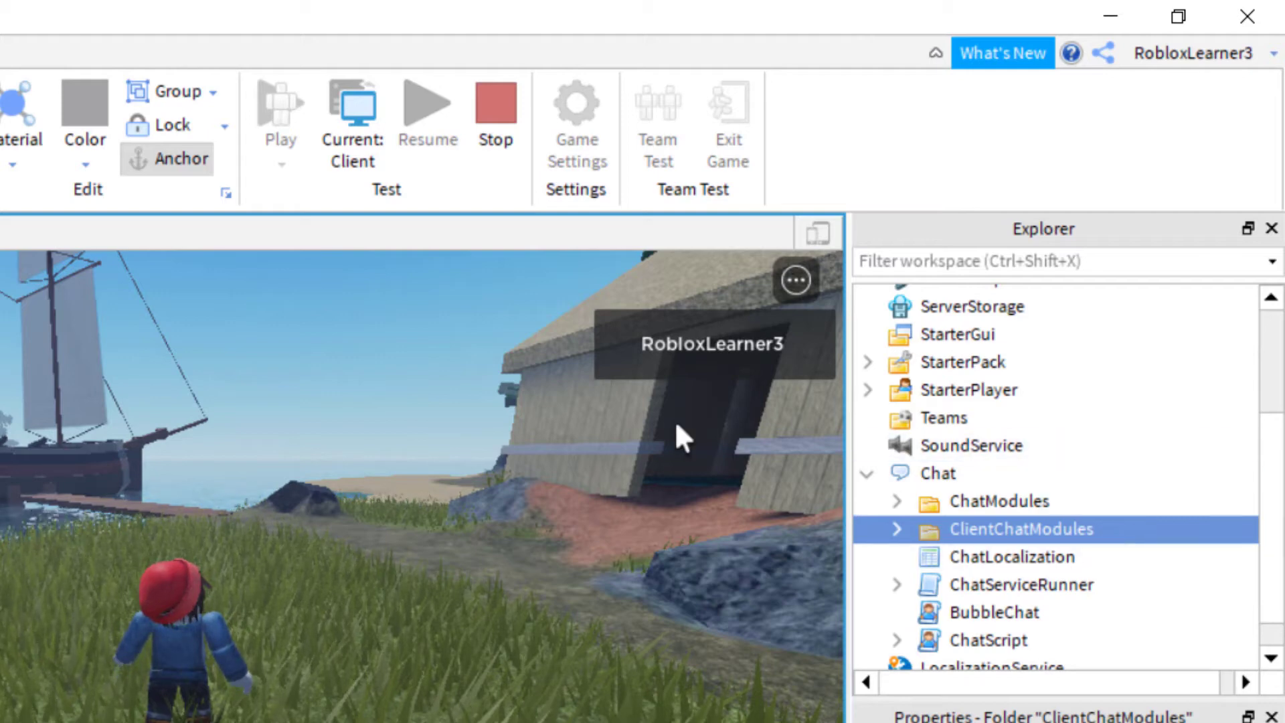
Stop the playtest and paste the copied ClientChatModules folder into the Chat service
{"action": "left_click", "coordinate": [493, 114]}
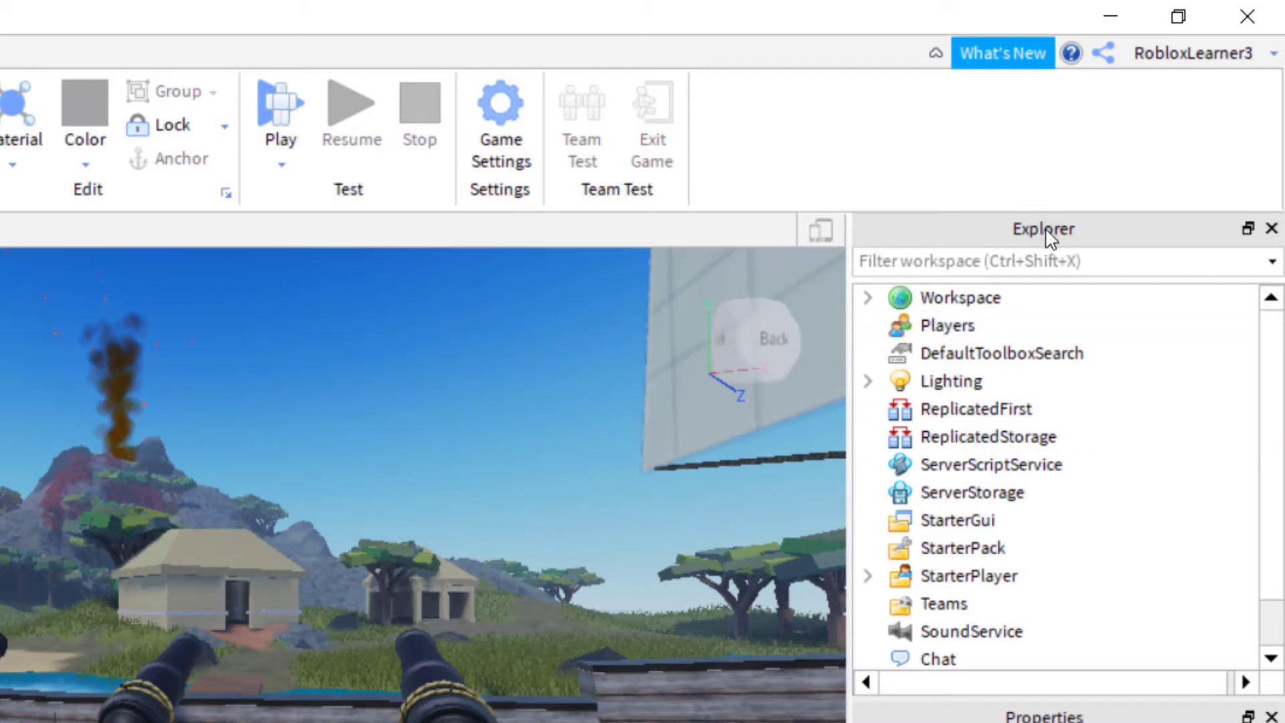
{"action": "scroll", "coordinate": [1003, 496], "scroll_direction": "down", "scroll_amount": 1}
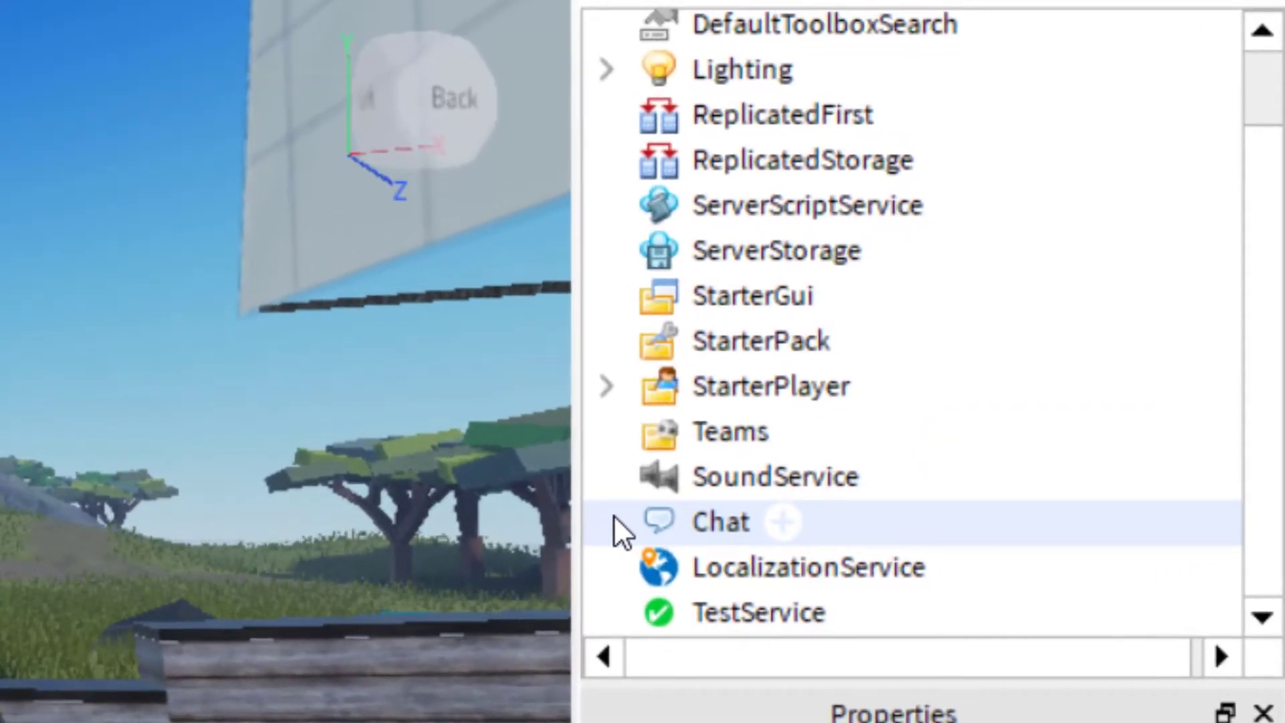
{"action": "left_click", "coordinate": [706, 519]}
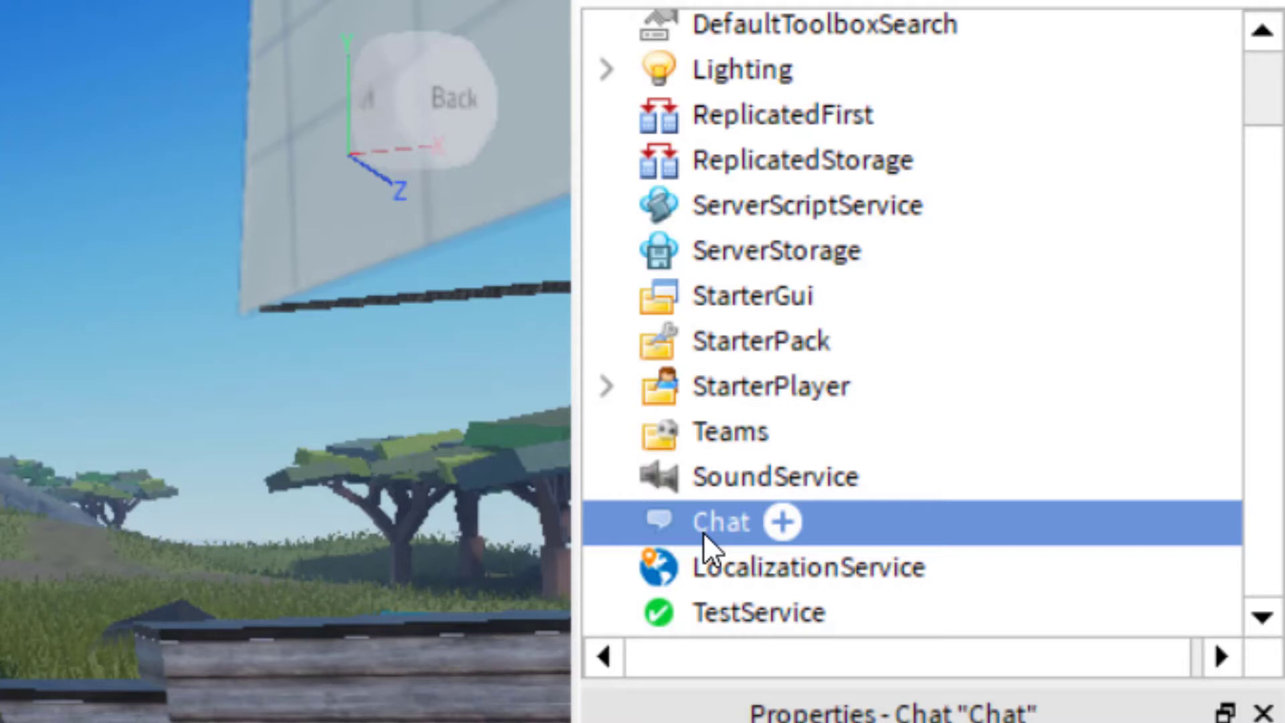
{"action": "right_click", "coordinate": [703, 533]}
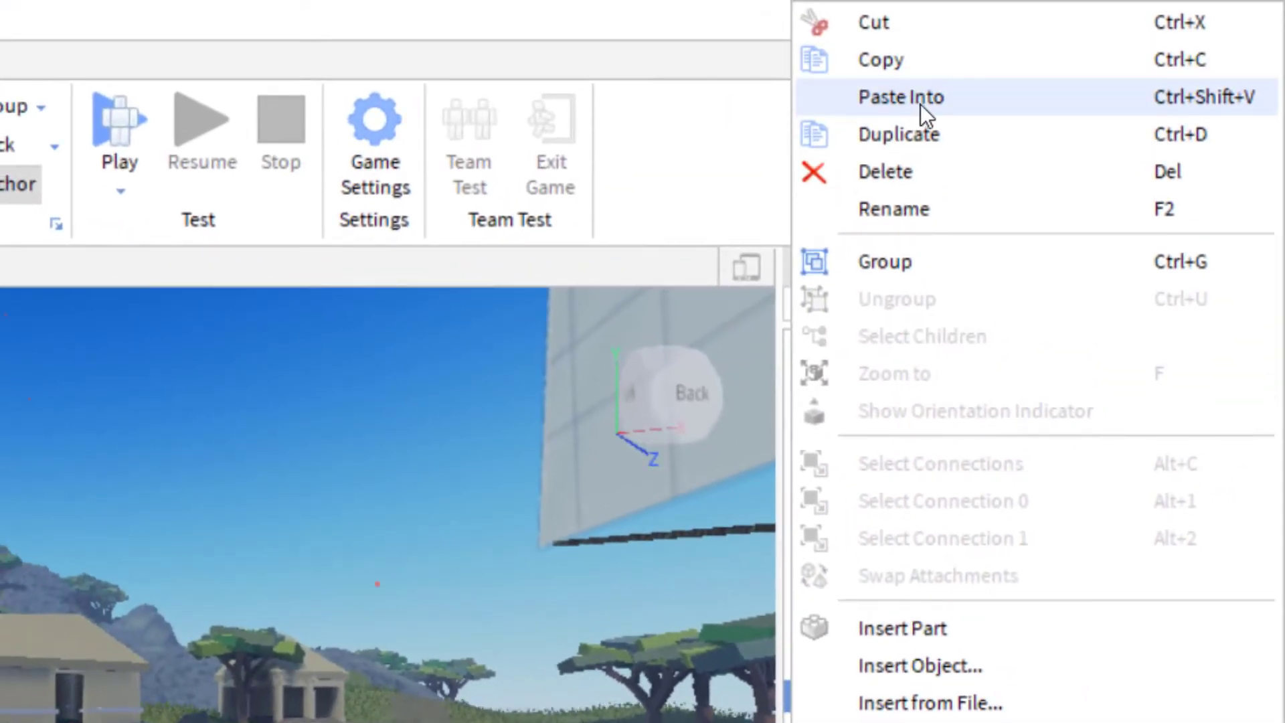
{"action": "left_click", "coordinate": [921, 103]}
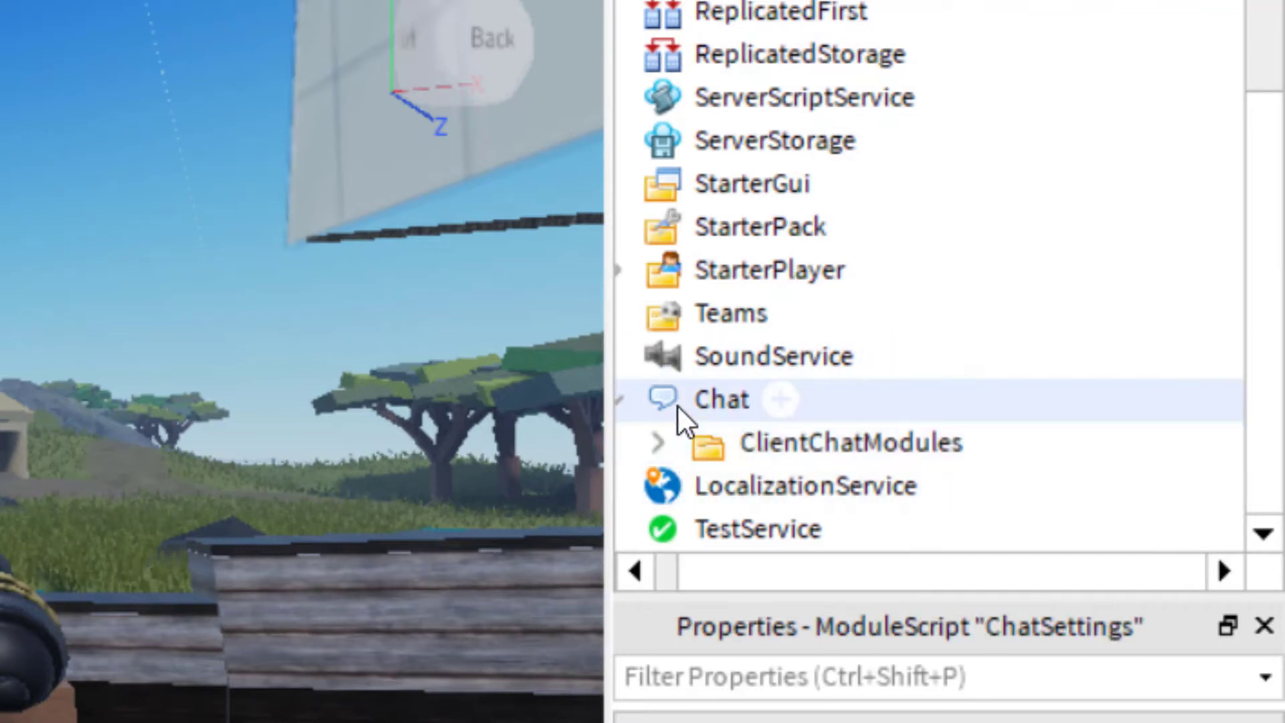
Open the ChatSettings module script inside the ClientChatModules folder for editing
{"action": "left_click", "coordinate": [659, 445]}
{"action": "scroll", "coordinate": [932, 407], "scroll_direction": "down", "scroll_amount": 2}
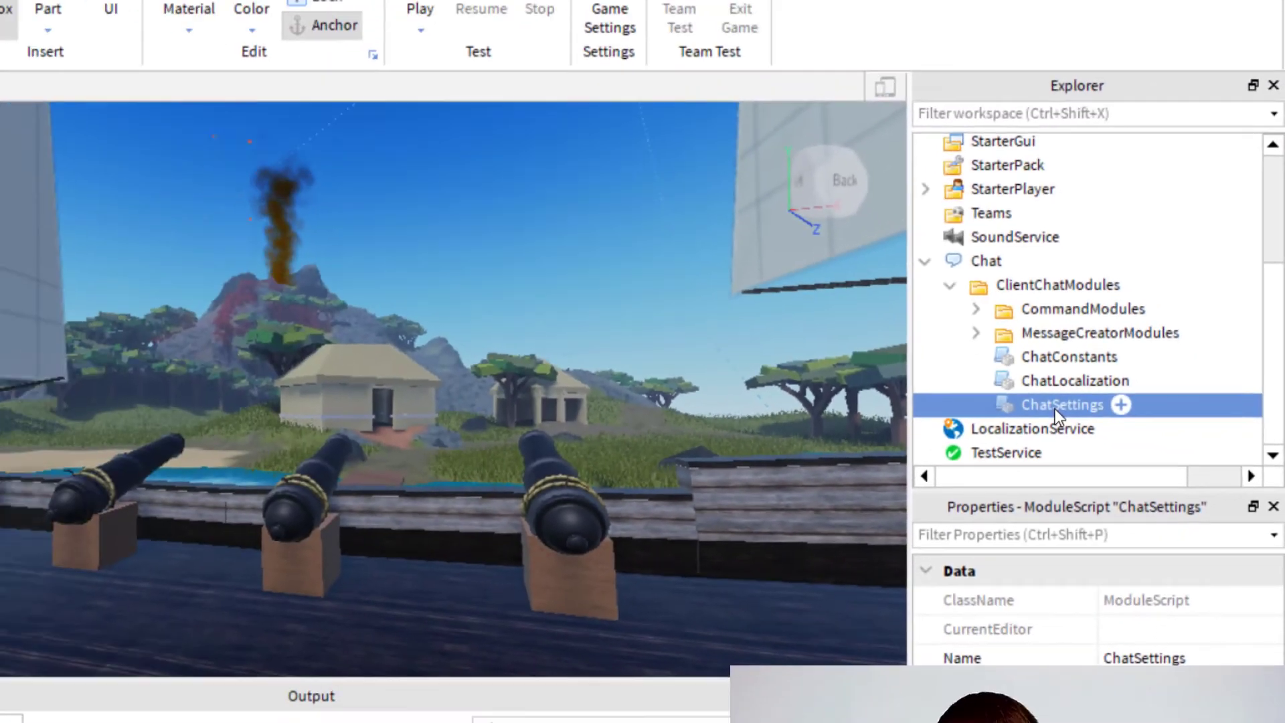
{"action": "double_click", "coordinate": [869, 448]}
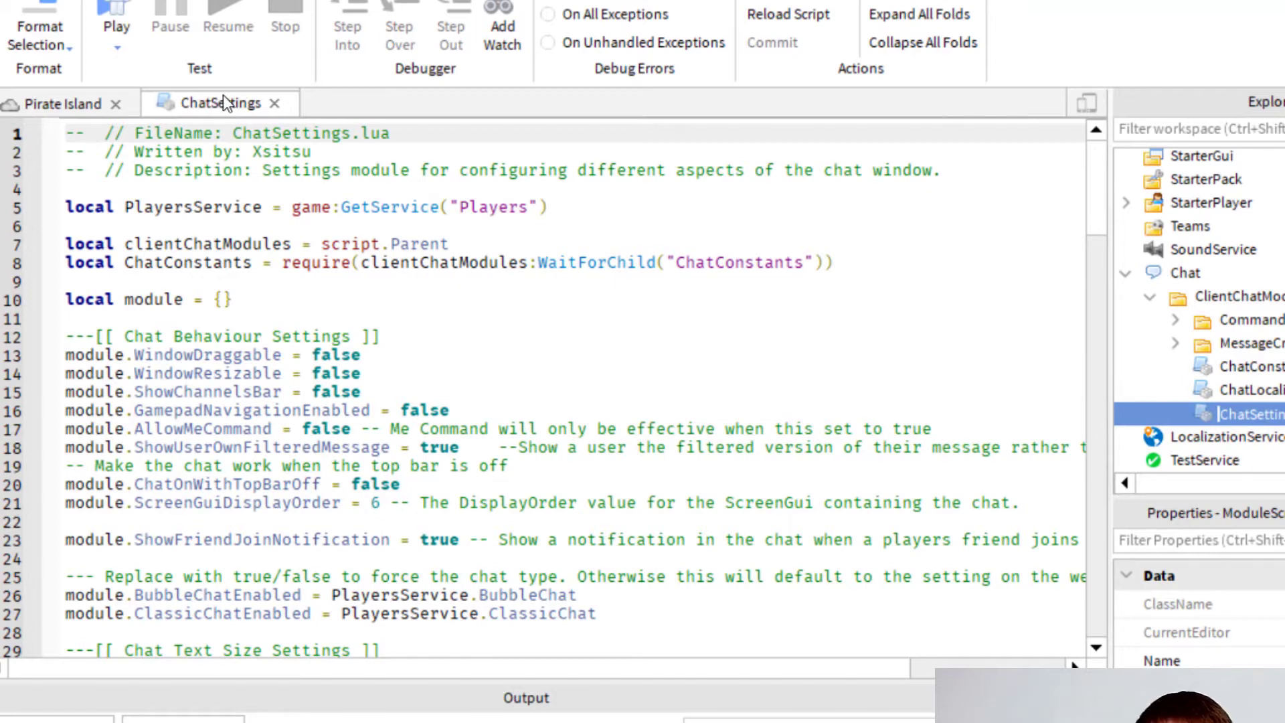
Set module.BubbleChatEnabled to true in the ChatSettings script, replacing PlayersService.BubbleChat
{"action": "scroll", "coordinate": [187, 325], "scroll_direction": "down", "scroll_amount": 4}
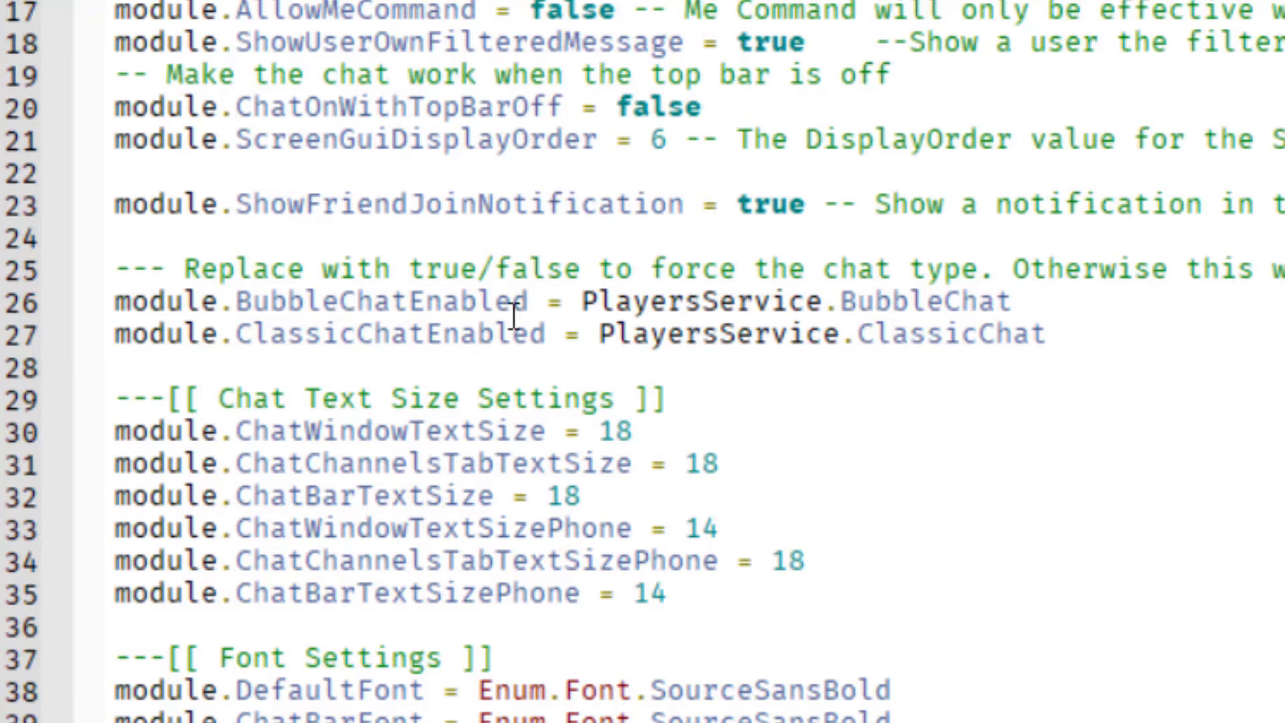
{"action": "left_click_drag", "start_coordinate": [1025, 300], "coordinate": [614, 302]}
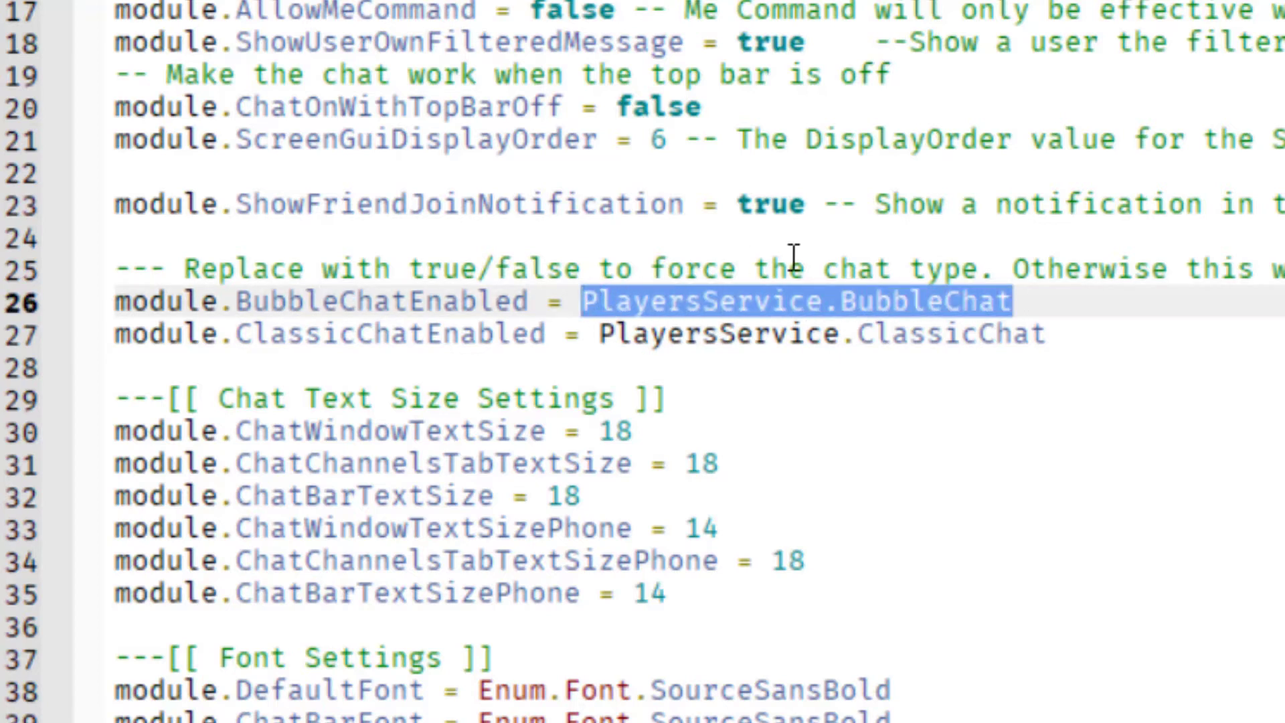
{"action": "key", "text": "BackSpace"}
{"action": "type", "text": "true"}
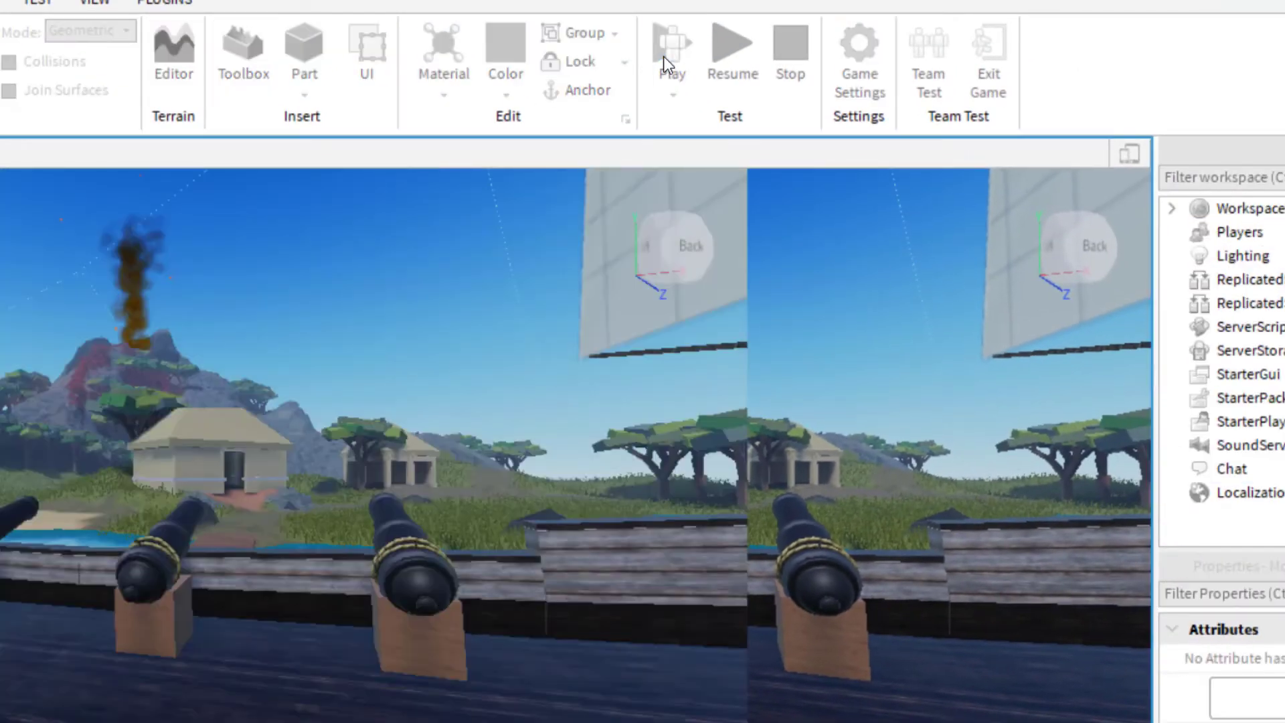
Playtest the place and send the chat message "buble chat will be here"
{"action": "left_click", "coordinate": [664, 56]}
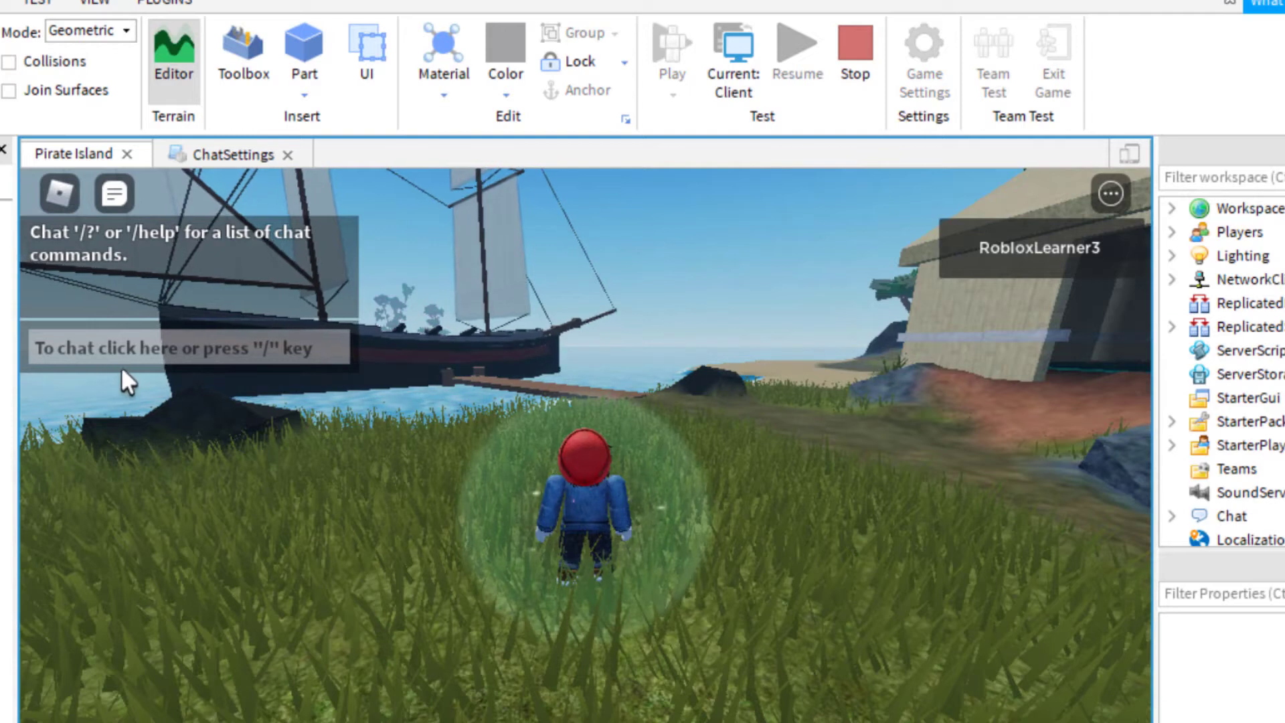
{"action": "left_click", "coordinate": [126, 355]}
{"action": "type", "text": "buble"}
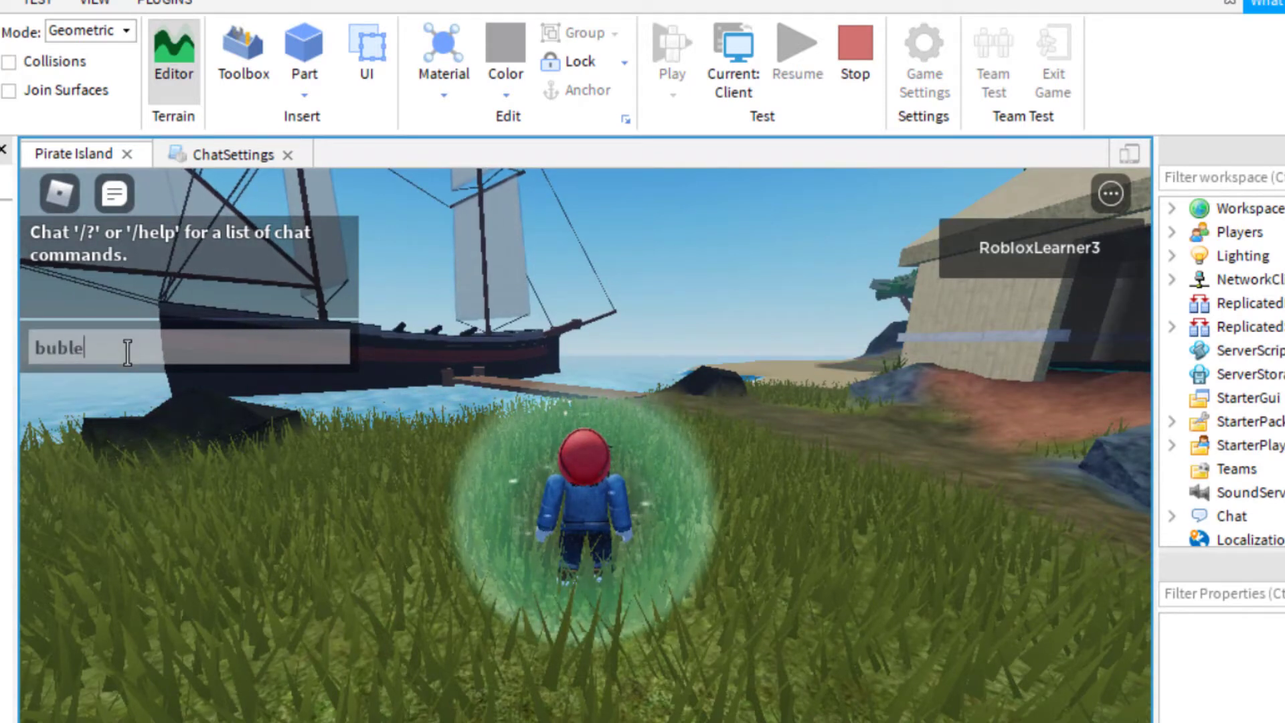
{"action": "type", "text": " chat will be here"}
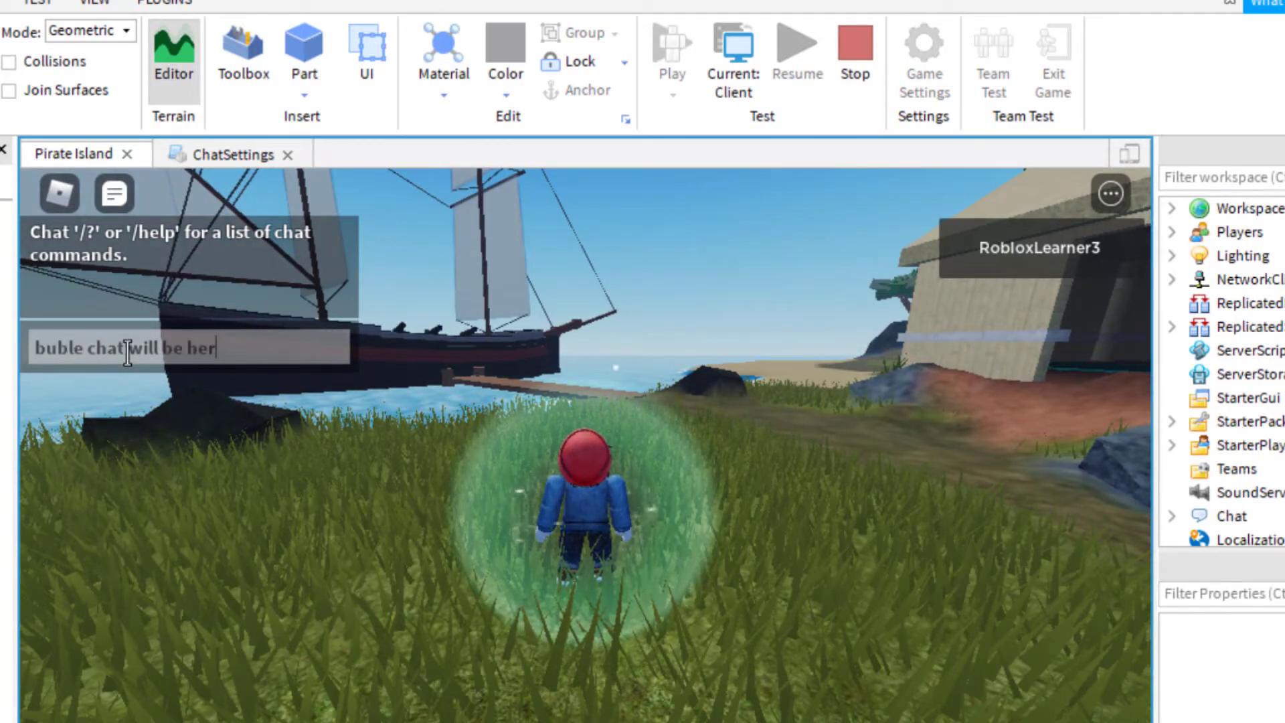
{"action": "key", "text": "Return"}
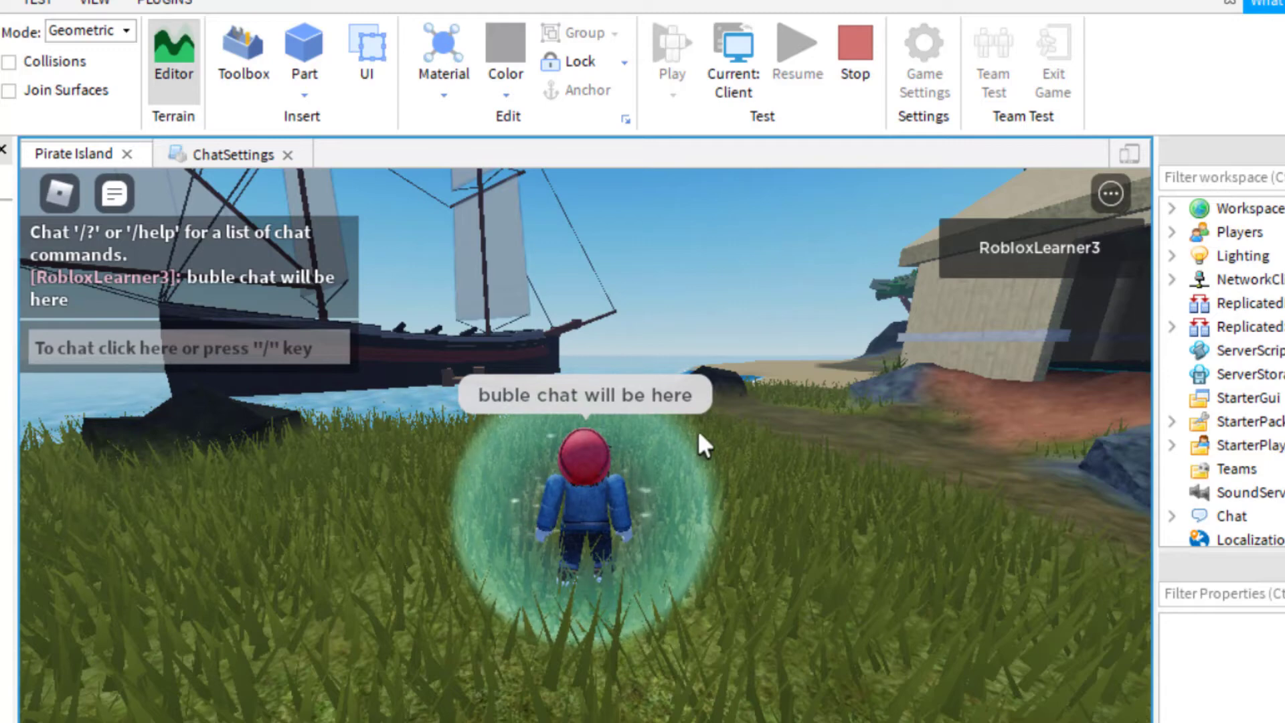
{"action": "left_click", "coordinate": [249, 338]}
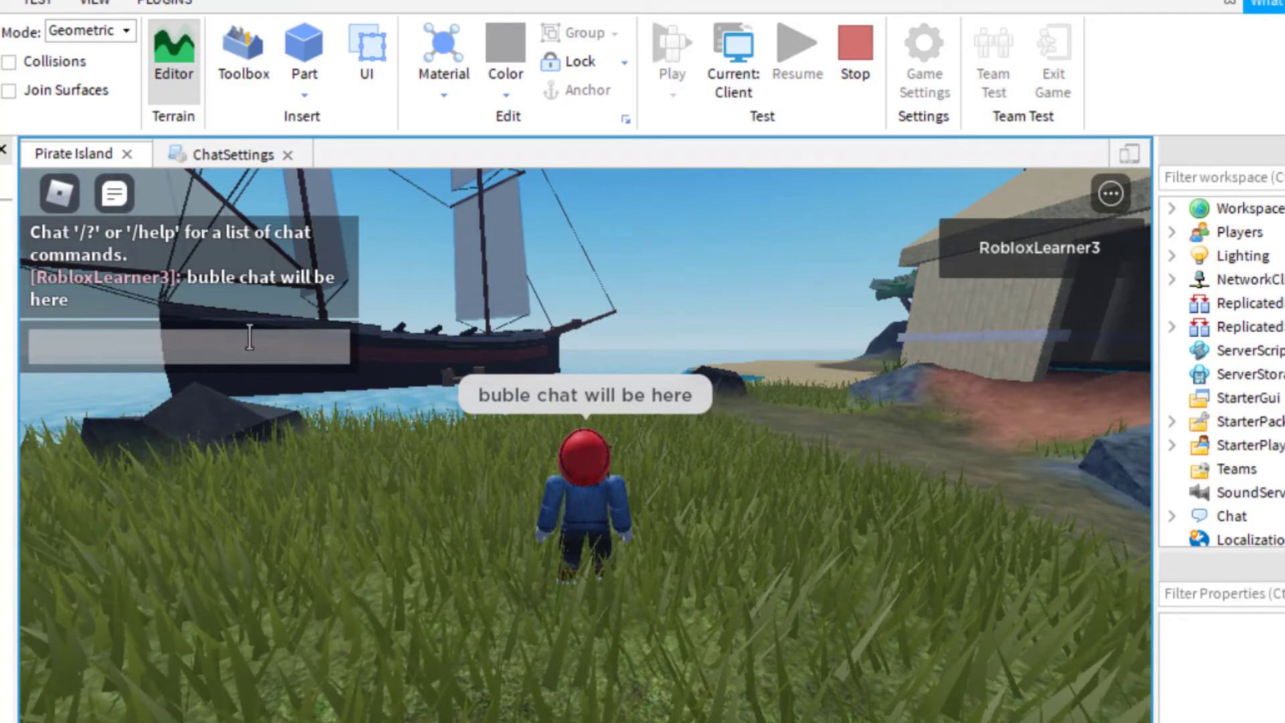
{"action": "type", "text": "d"}
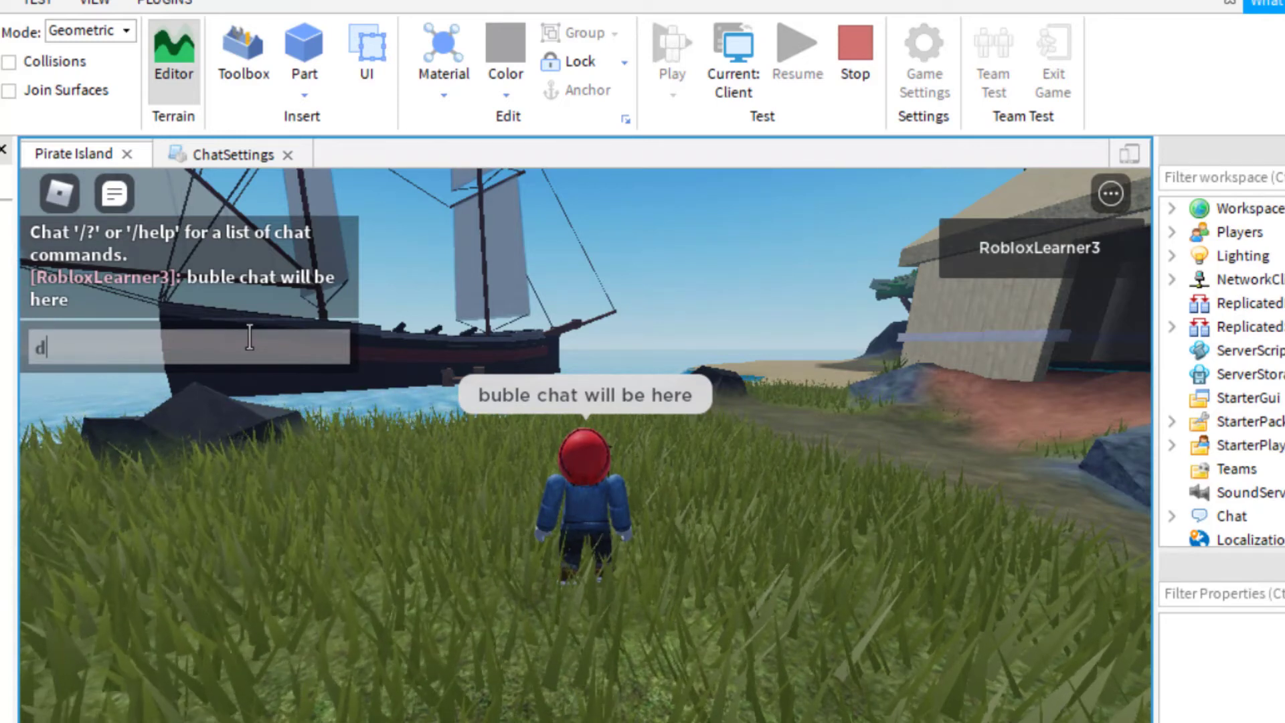
{"action": "key", "text": "BackSpace"}
{"action": "key", "text": "Escape"}
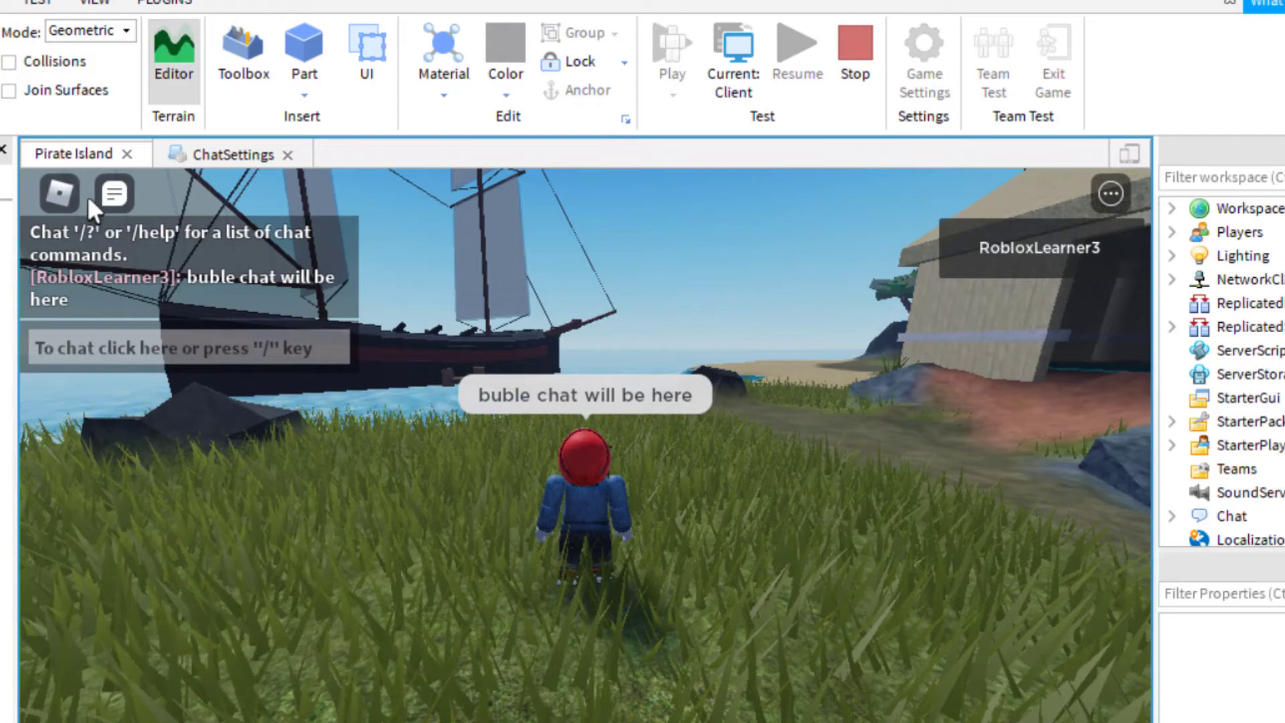
Hide the chat window, walk the character a short way, and show the chat window again
{"action": "left_click", "coordinate": [112, 201]}
{"action": "key", "text": "s"}
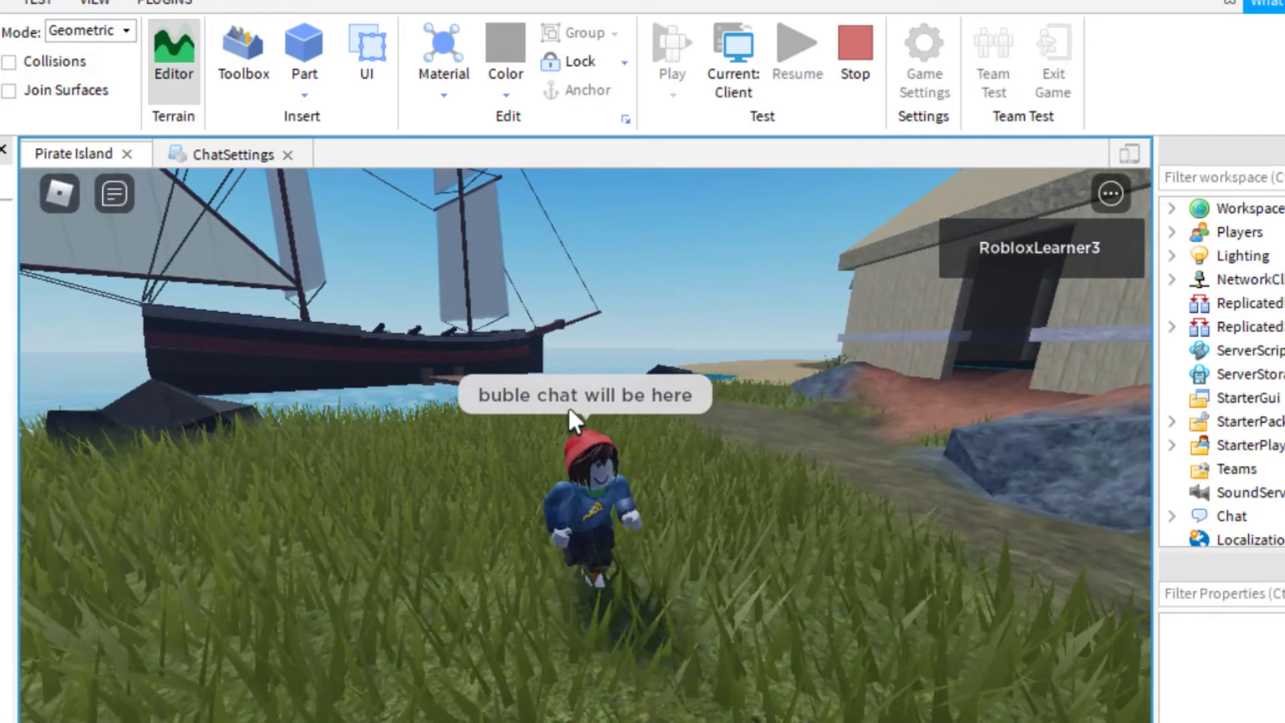
{"action": "left_click", "coordinate": [113, 193]}
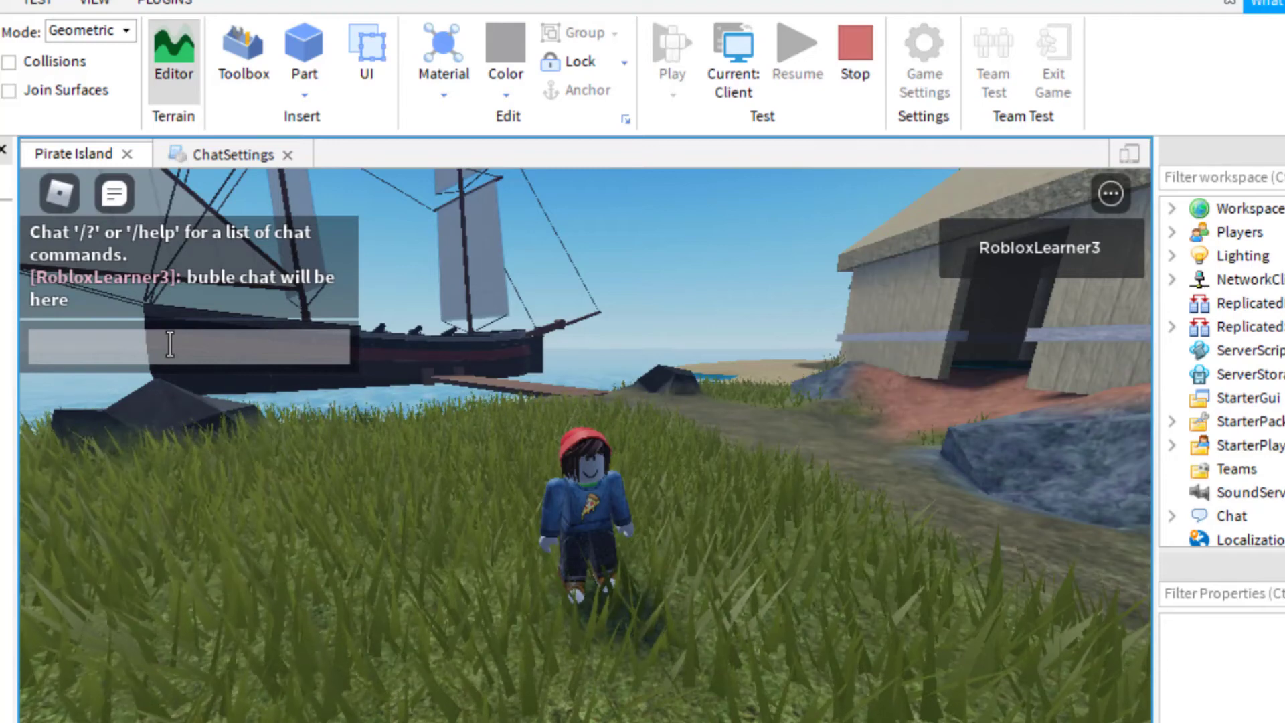
Send the chat message "another try" and stop the playtest
{"action": "type", "text": "another try"}
{"action": "key", "text": "Return"}
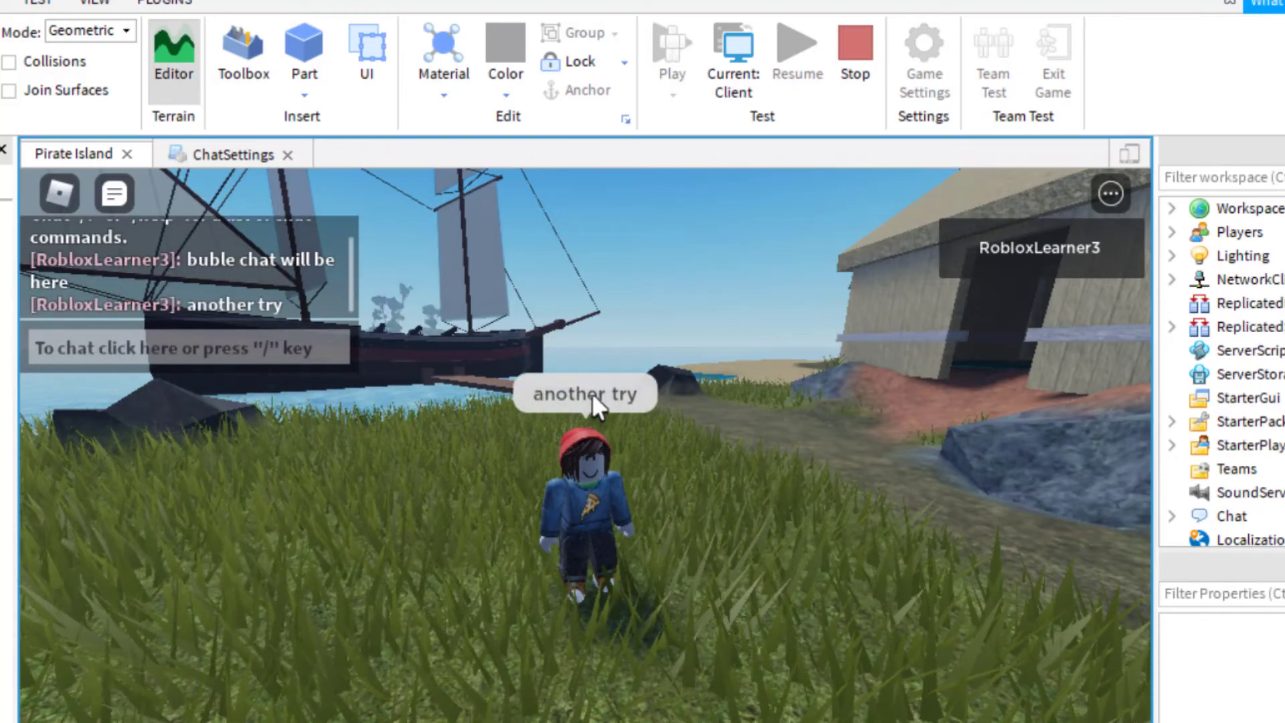
{"action": "key", "text": "shift+F5"}
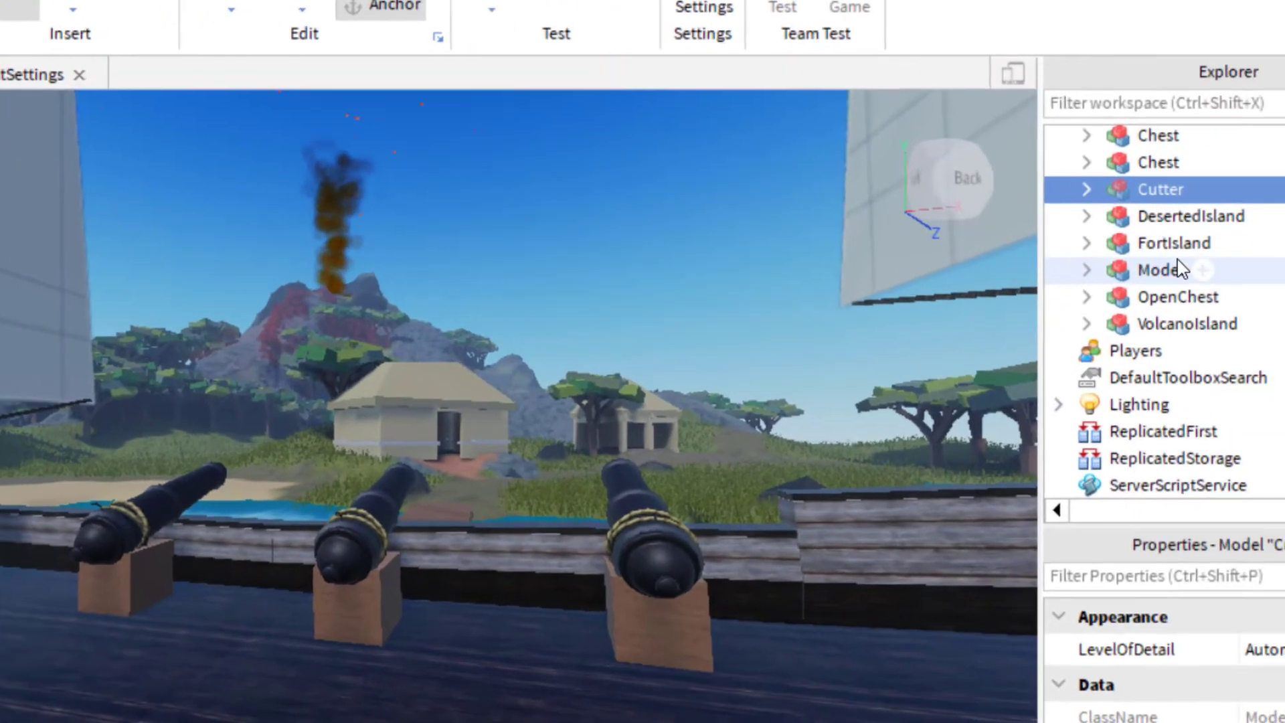
Collapse and re-expand the Chat service, and select the ChatLocalization module under ClientChatModules
{"action": "scroll", "coordinate": [1272, 327], "scroll_direction": "up", "scroll_amount": 2}
{"action": "scroll", "coordinate": [910, 154], "scroll_direction": "down", "scroll_amount": 10}
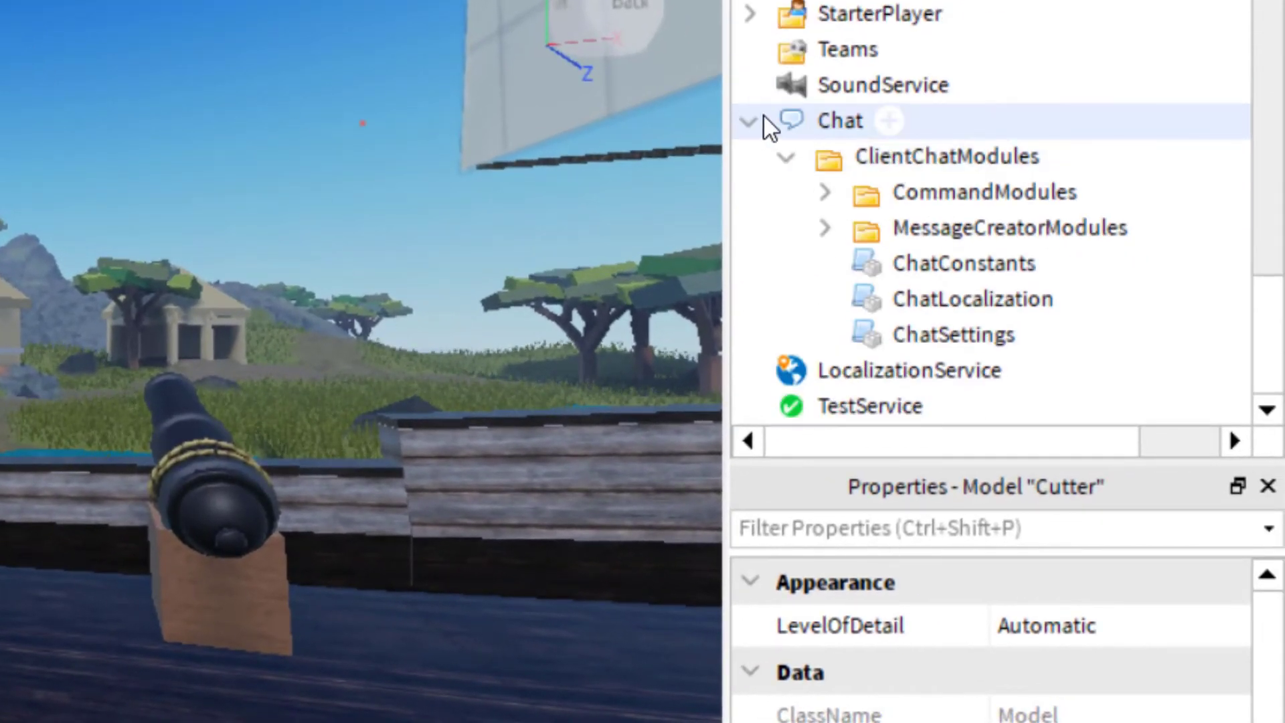
{"action": "left_click", "coordinate": [765, 132]}
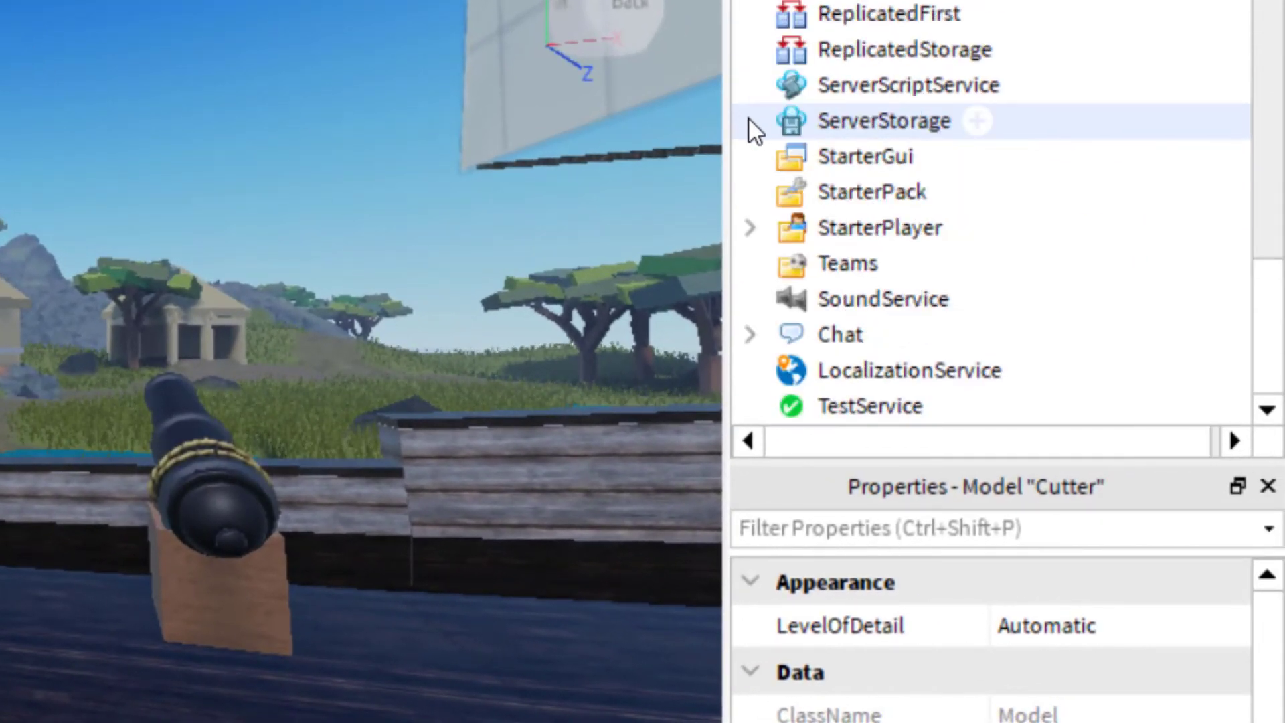
{"action": "left_click", "coordinate": [750, 335]}
{"action": "scroll", "coordinate": [900, 261], "scroll_direction": "down", "scroll_amount": 2}
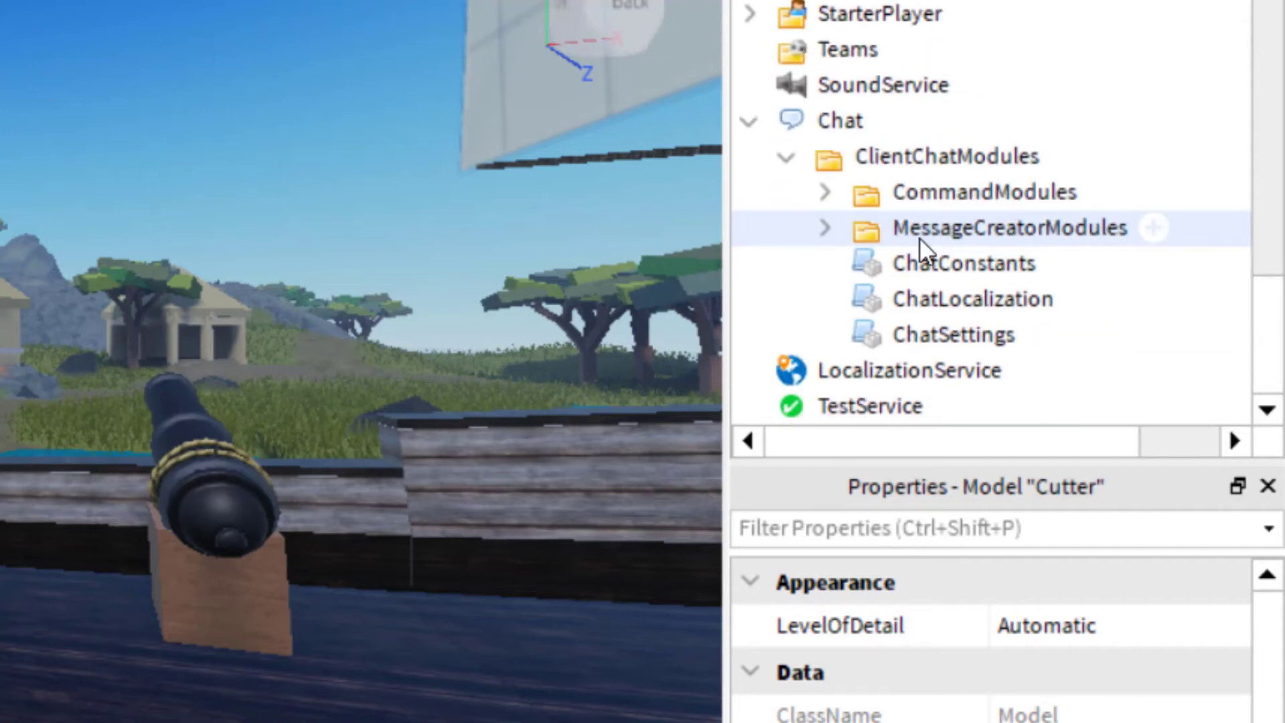
{"action": "left_click", "coordinate": [957, 301]}
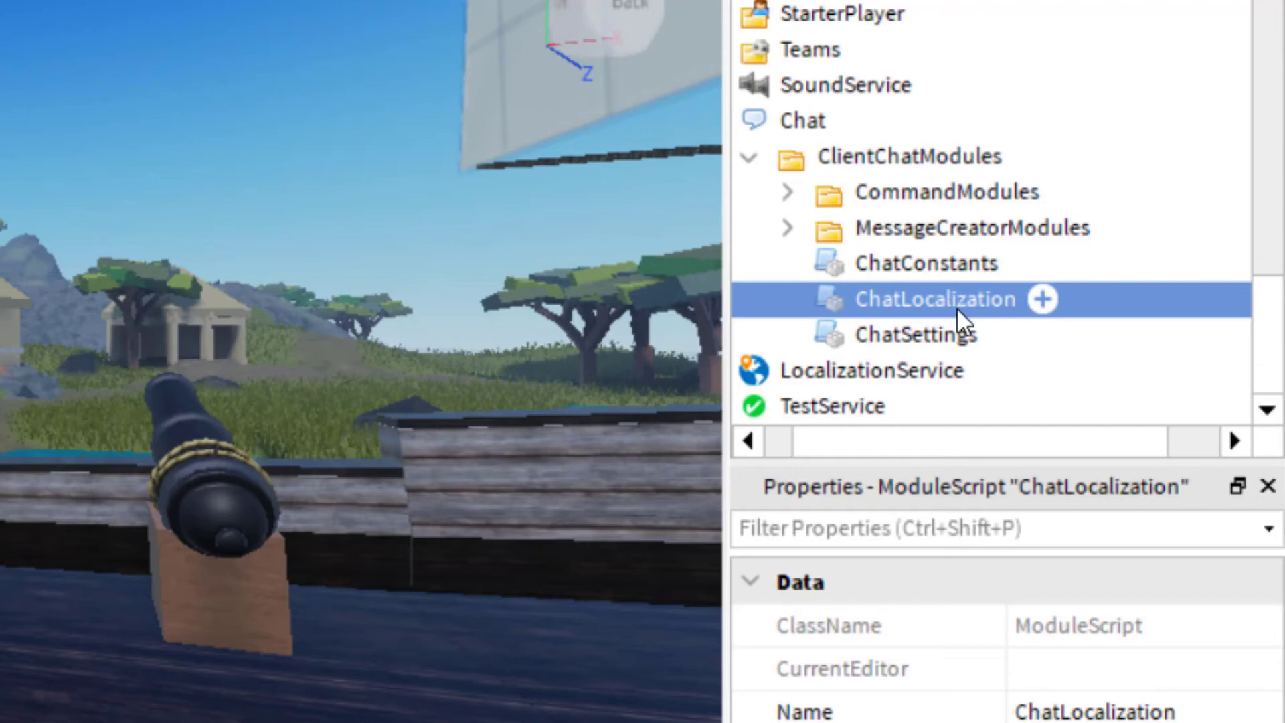
Delete the ChatLocalization and ChatConstants modules from the ClientChatModules folder
{"action": "key", "text": "Delete"}
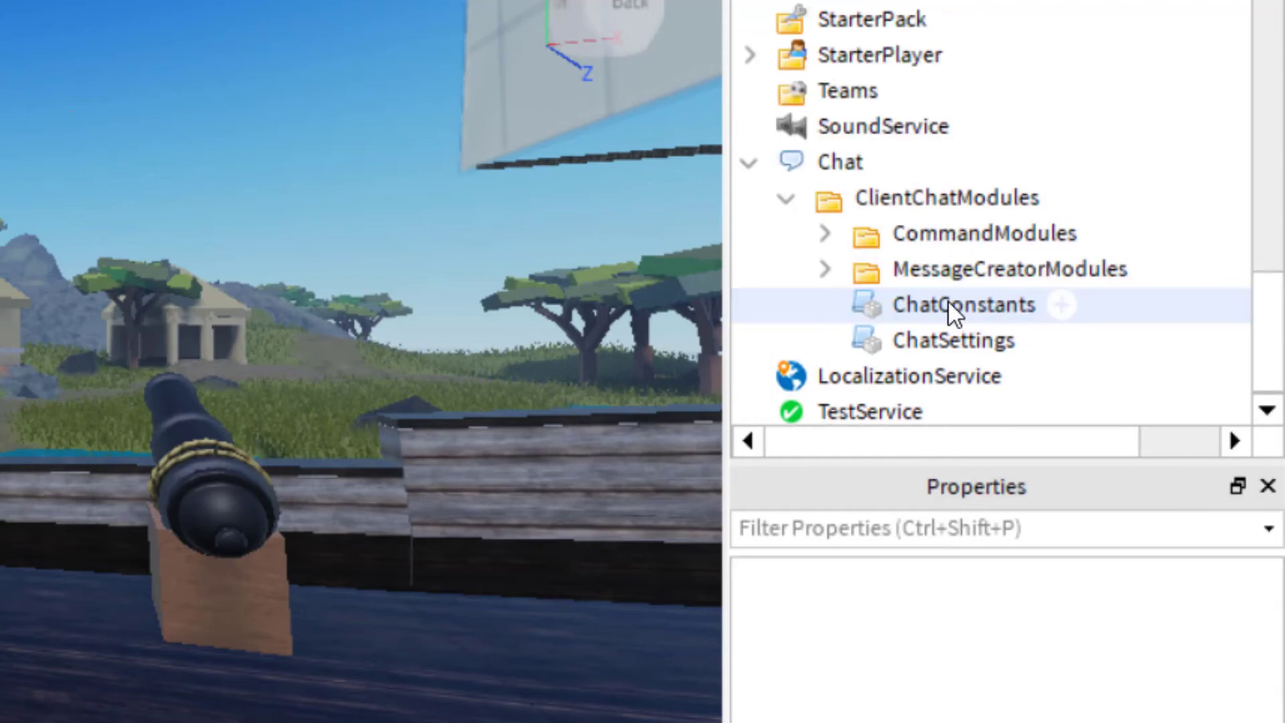
{"action": "left_click", "coordinate": [953, 303]}
{"action": "right_click", "coordinate": [957, 305]}
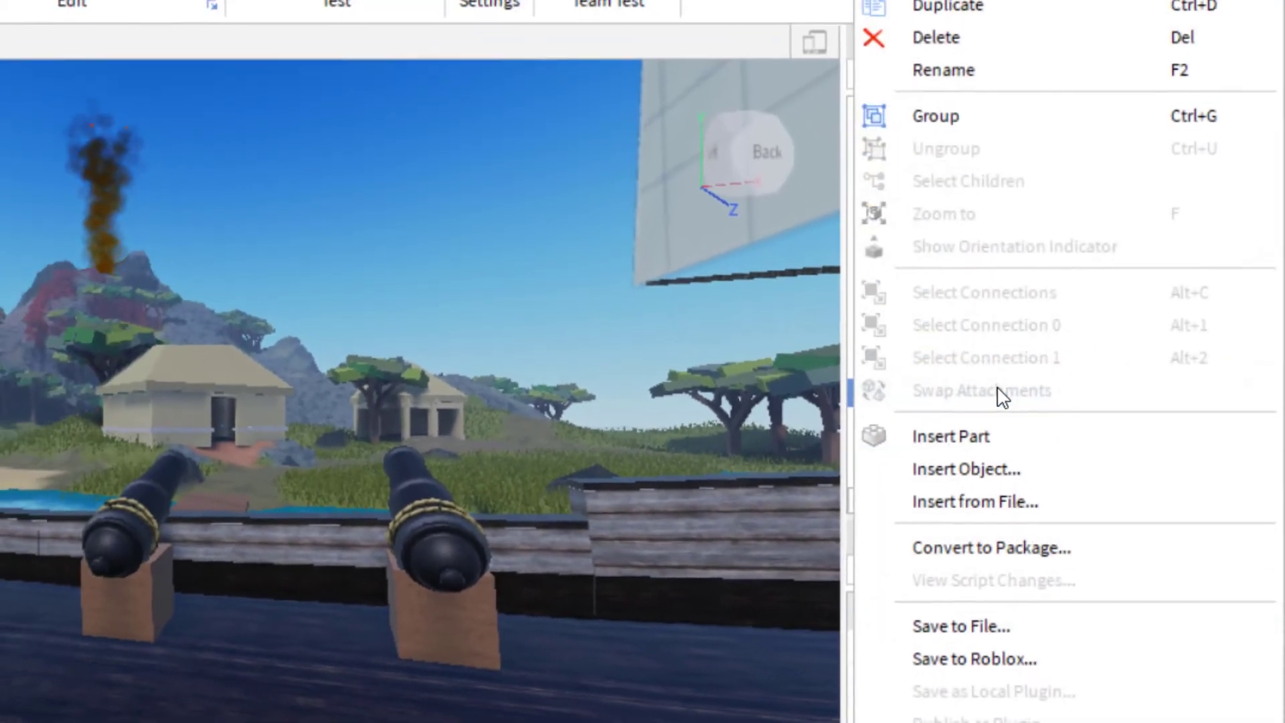
{"action": "left_click", "coordinate": [1006, 47]}
Select the CommandModules and MessageCreatorModules folders together under ClientChatModules and delete them
{"action": "left_click", "coordinate": [1022, 370]}
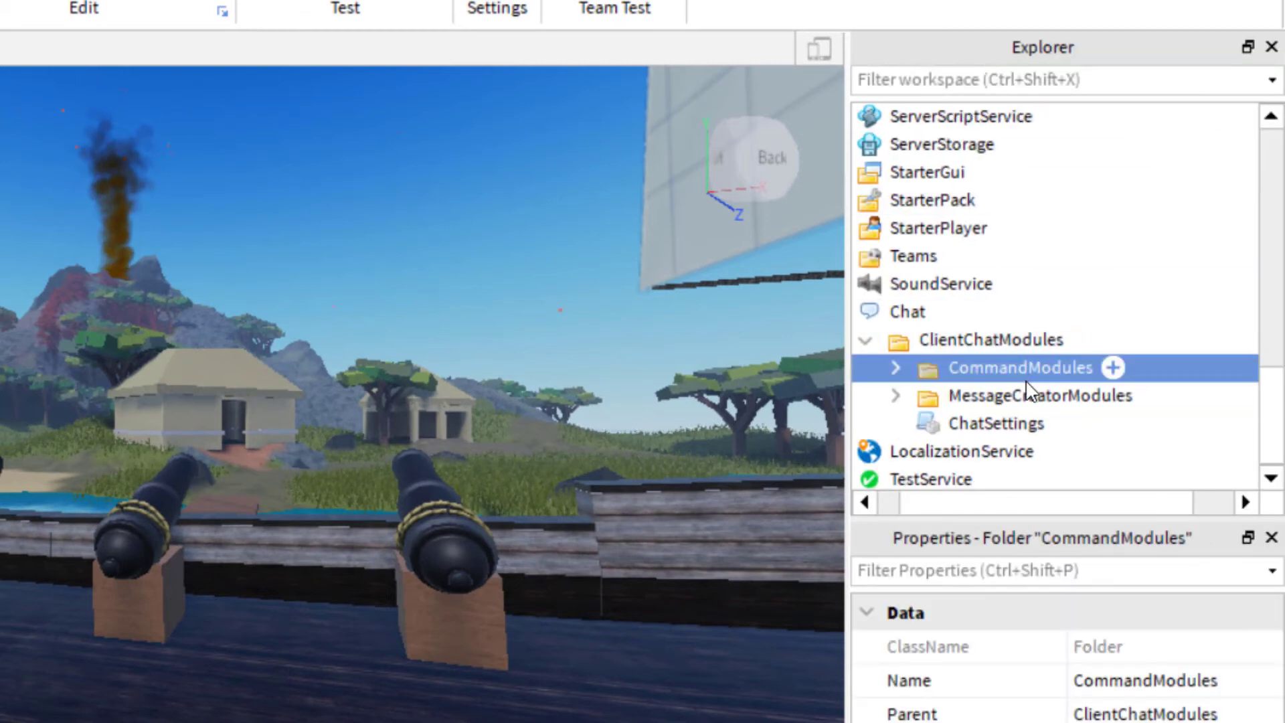
{"action": "left_click", "coordinate": [1034, 386], "text": "ctrl"}
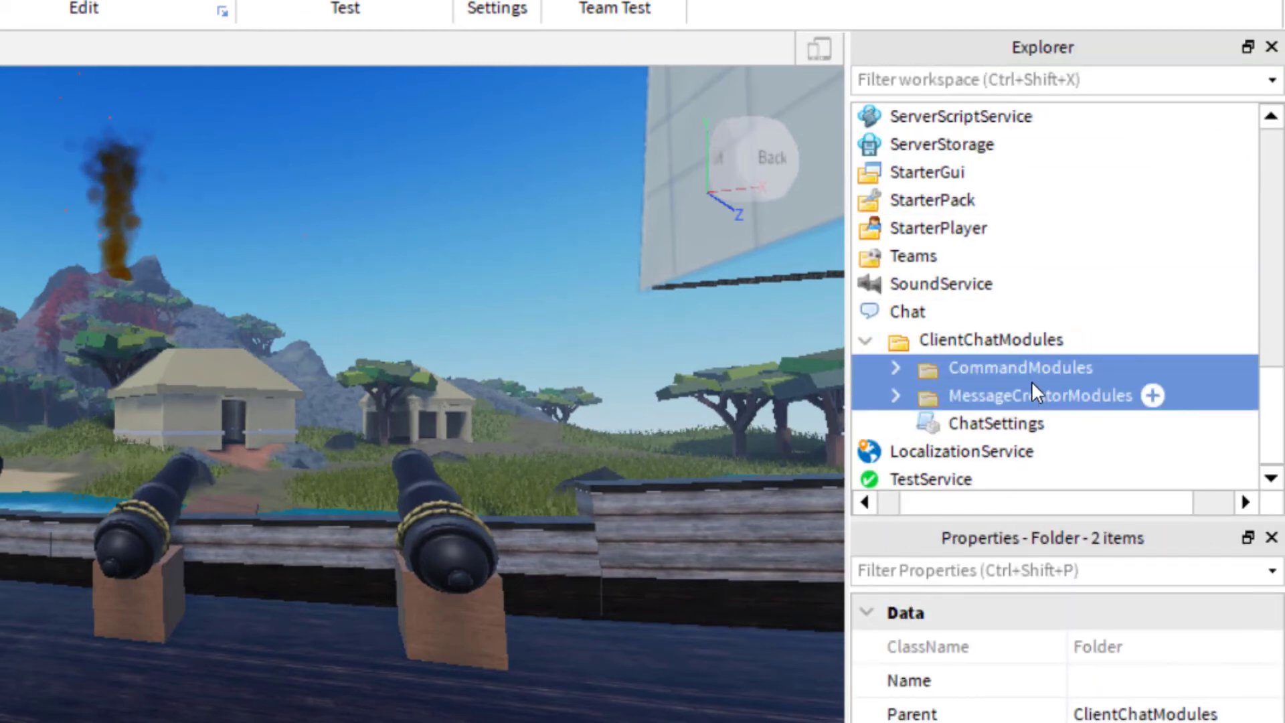
{"action": "right_click", "coordinate": [1034, 379]}
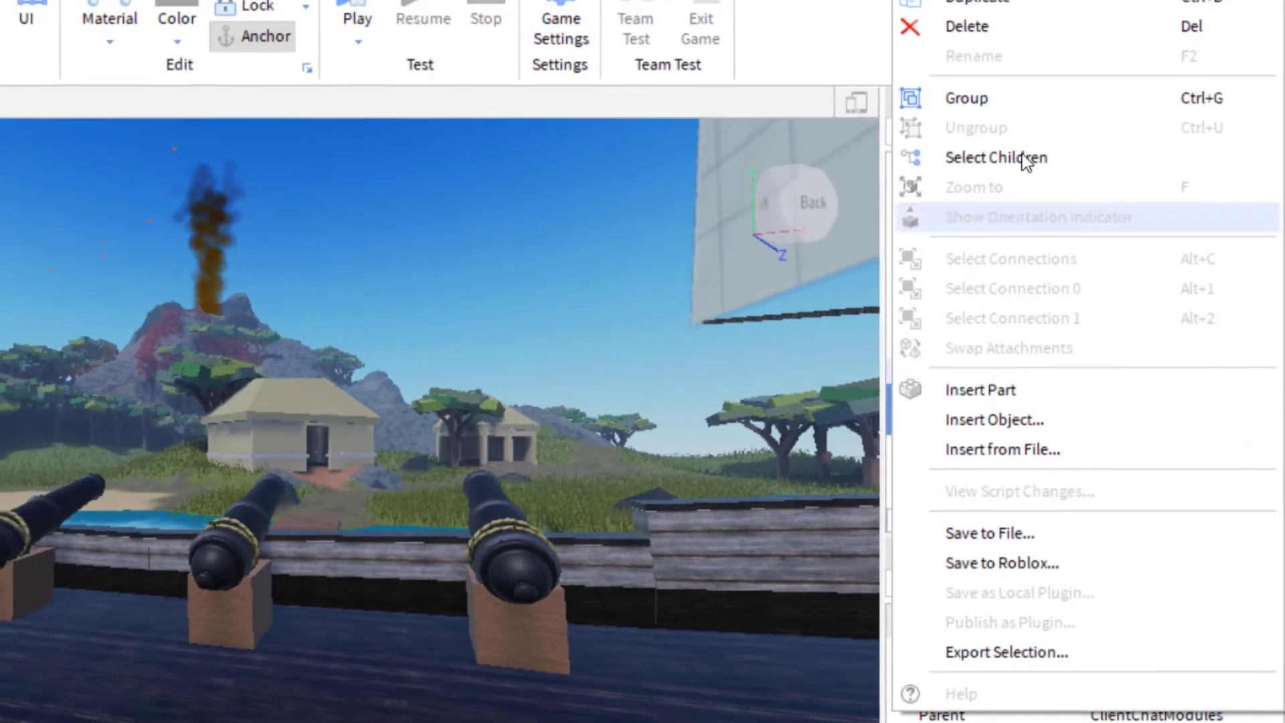
{"action": "left_click", "coordinate": [991, 34]}
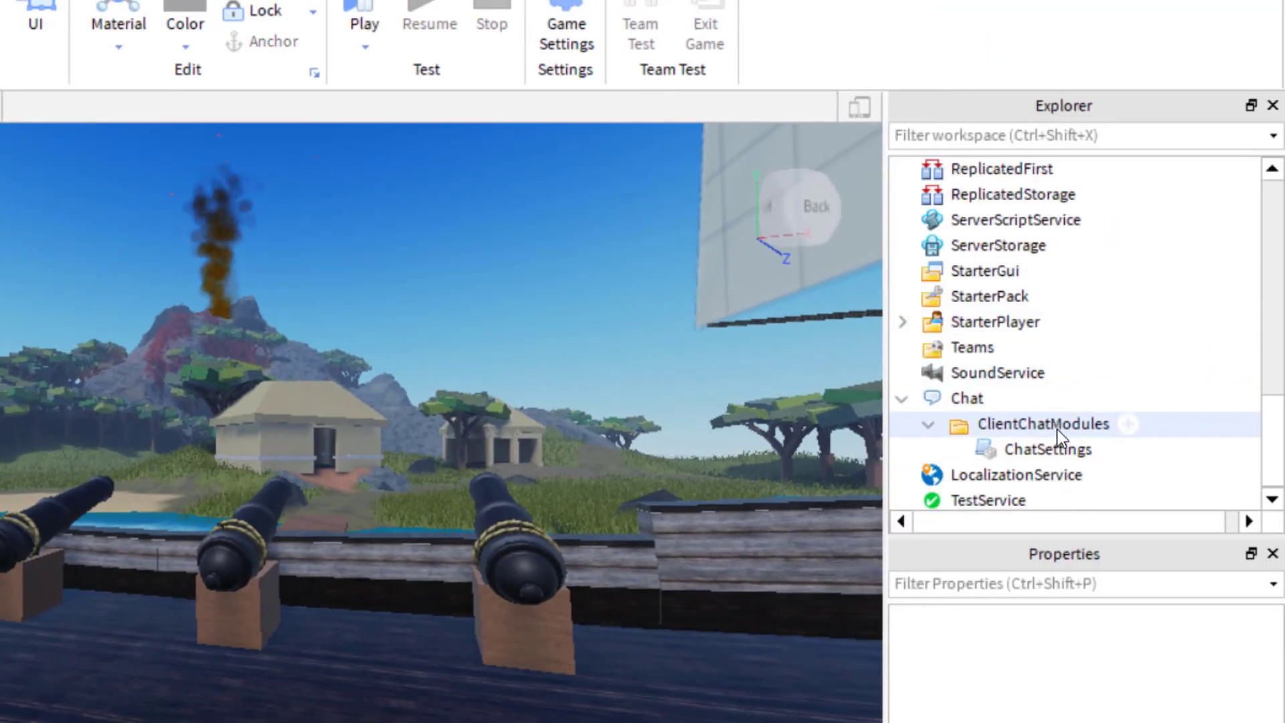
Collapse and re-expand the Chat service and its ClientChatModules folder to check the remaining contents
{"action": "left_click", "coordinate": [934, 429], "text": "shift"}
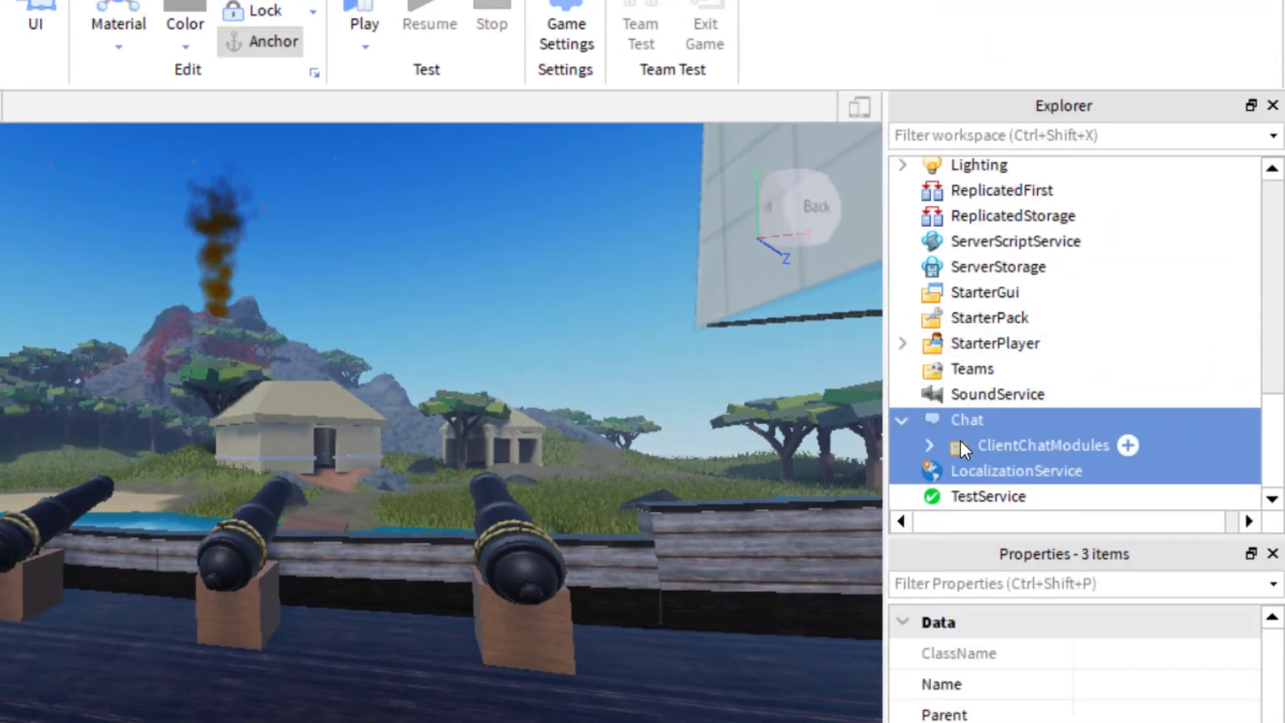
{"action": "left_click", "coordinate": [900, 415]}
{"action": "left_click", "coordinate": [904, 445]}
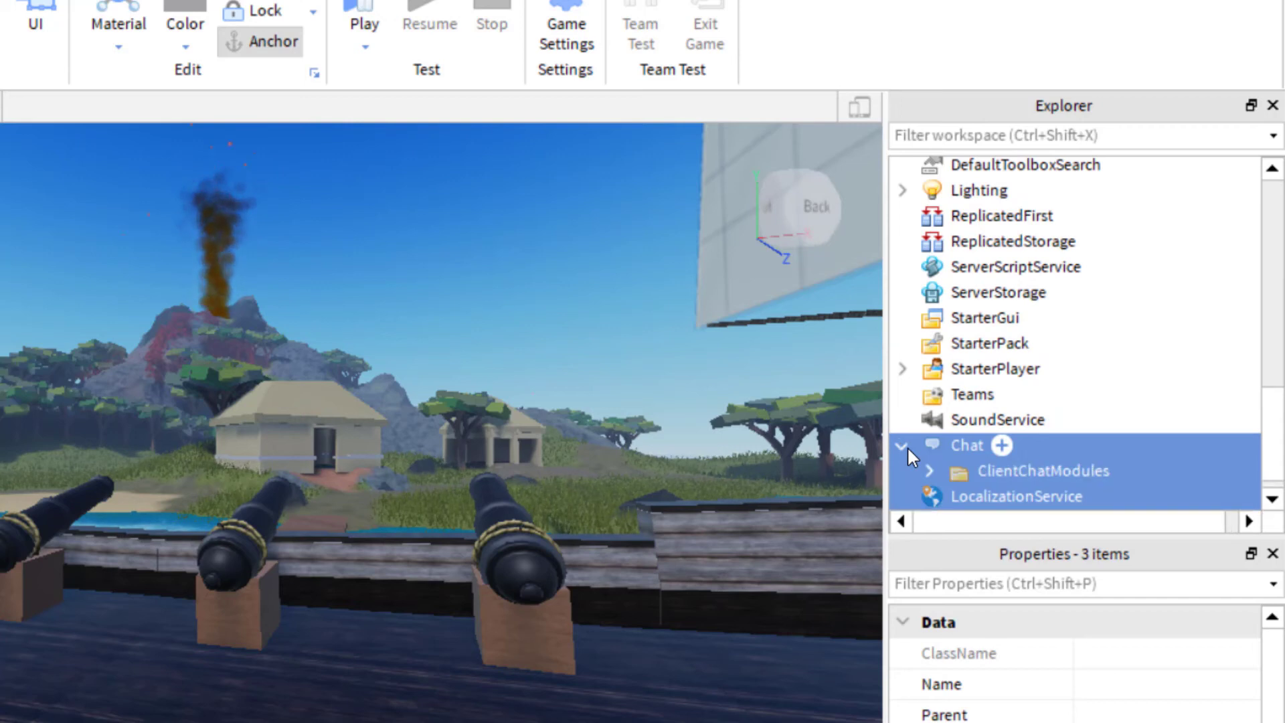
{"action": "left_click", "coordinate": [933, 472]}
{"action": "scroll", "coordinate": [1028, 480], "scroll_direction": "down", "scroll_amount": 1}
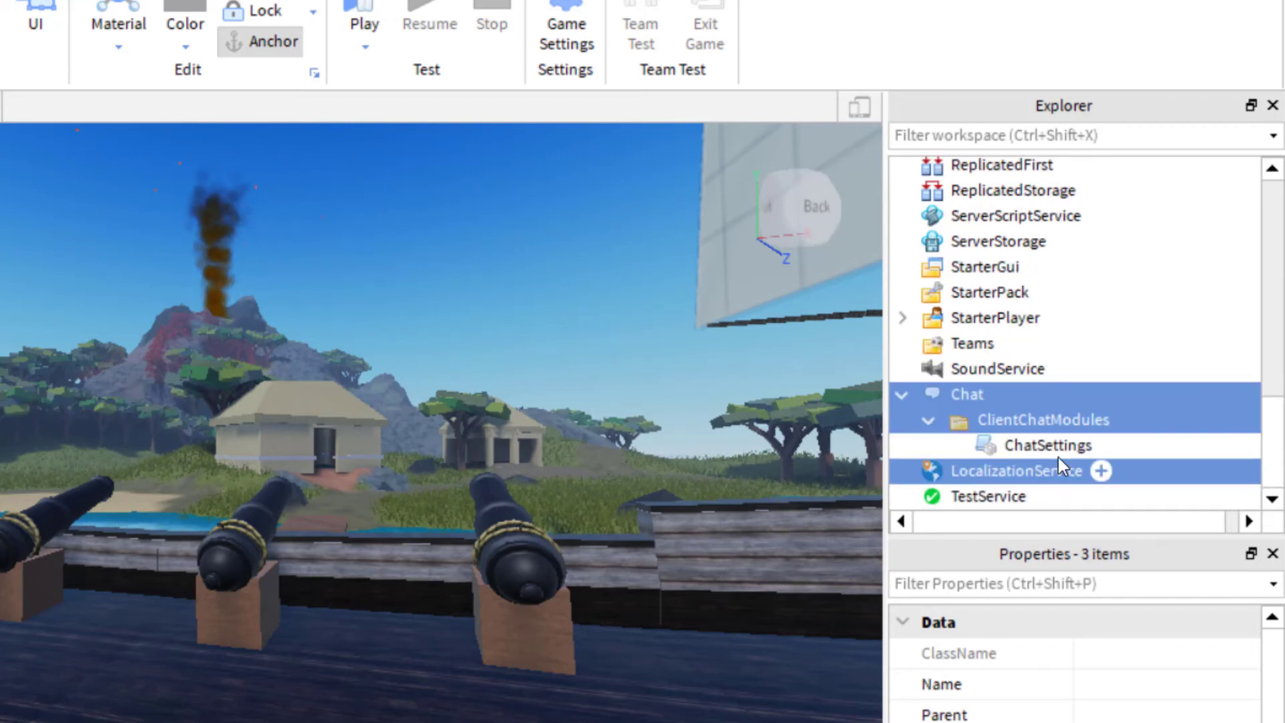